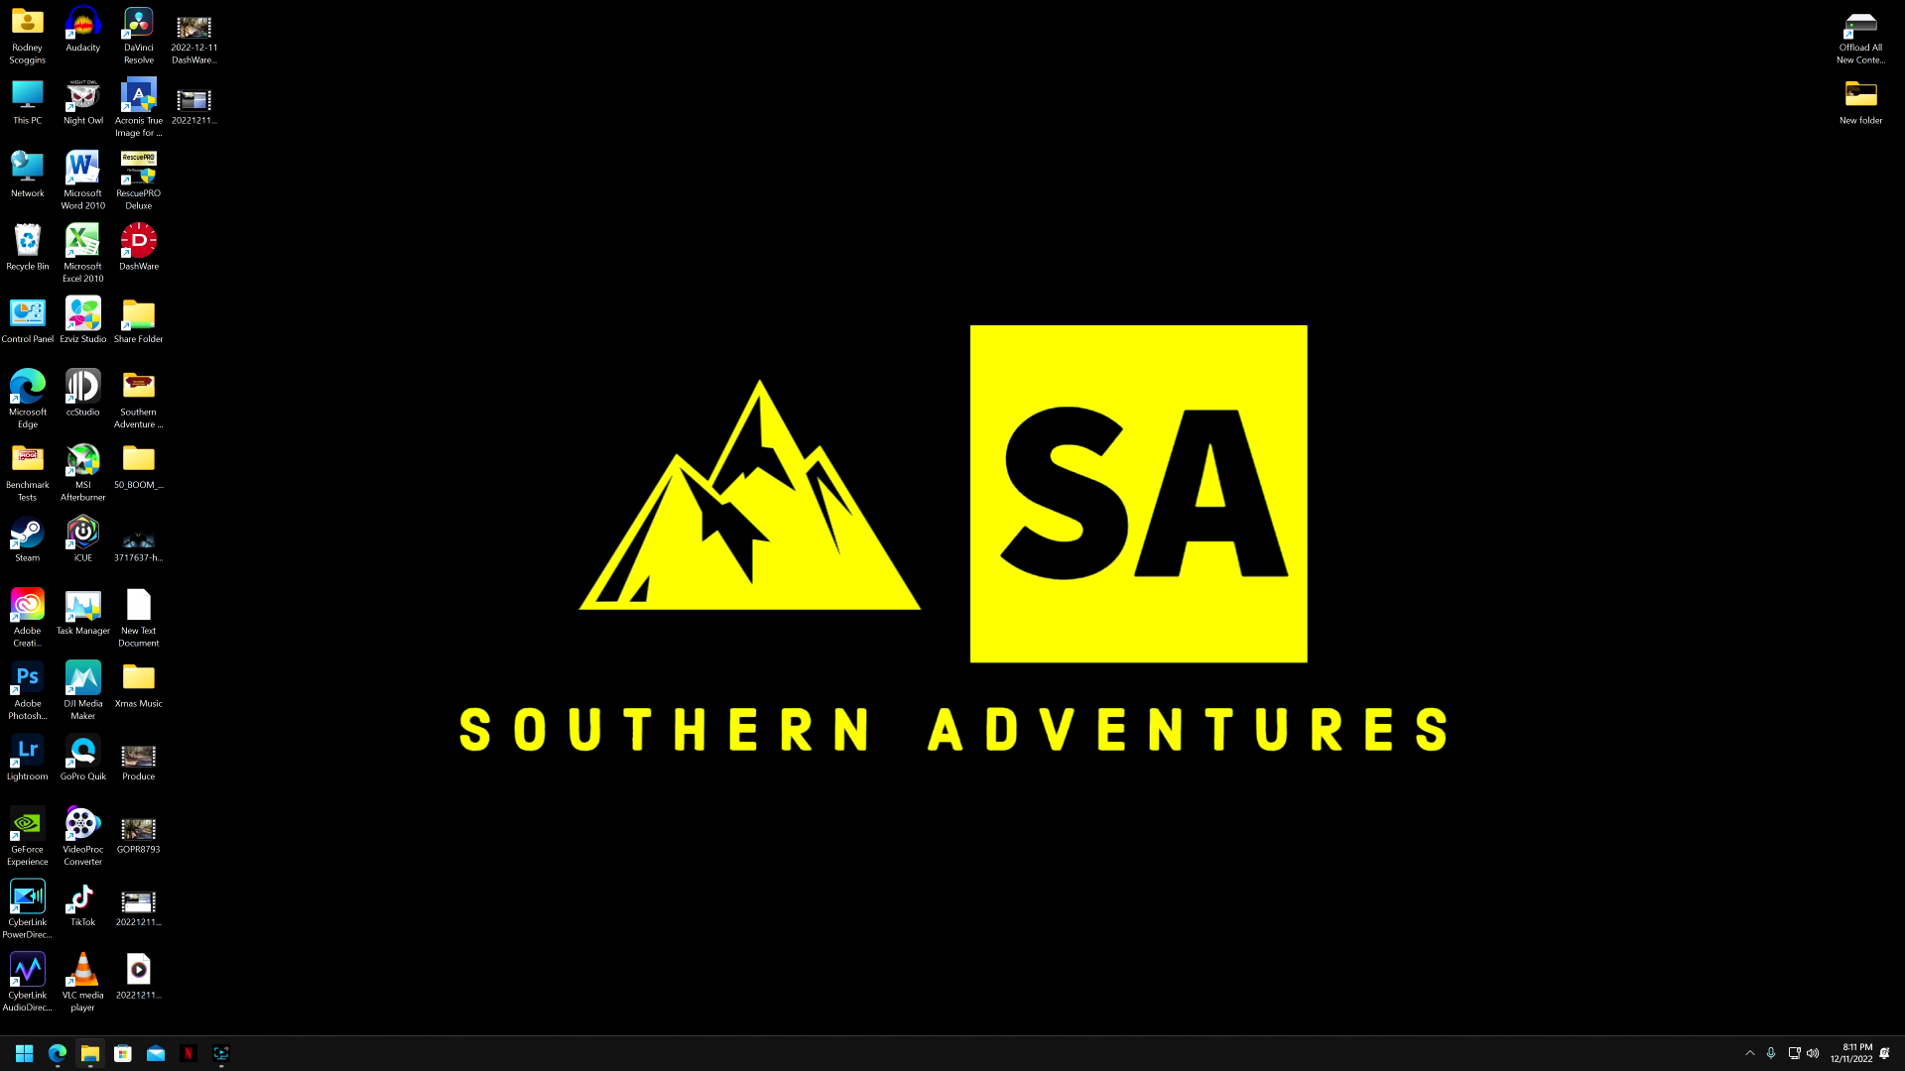
# - Leave the DashWare download page for the desktop and launch DashWare
pyautogui.click(55, 1052)
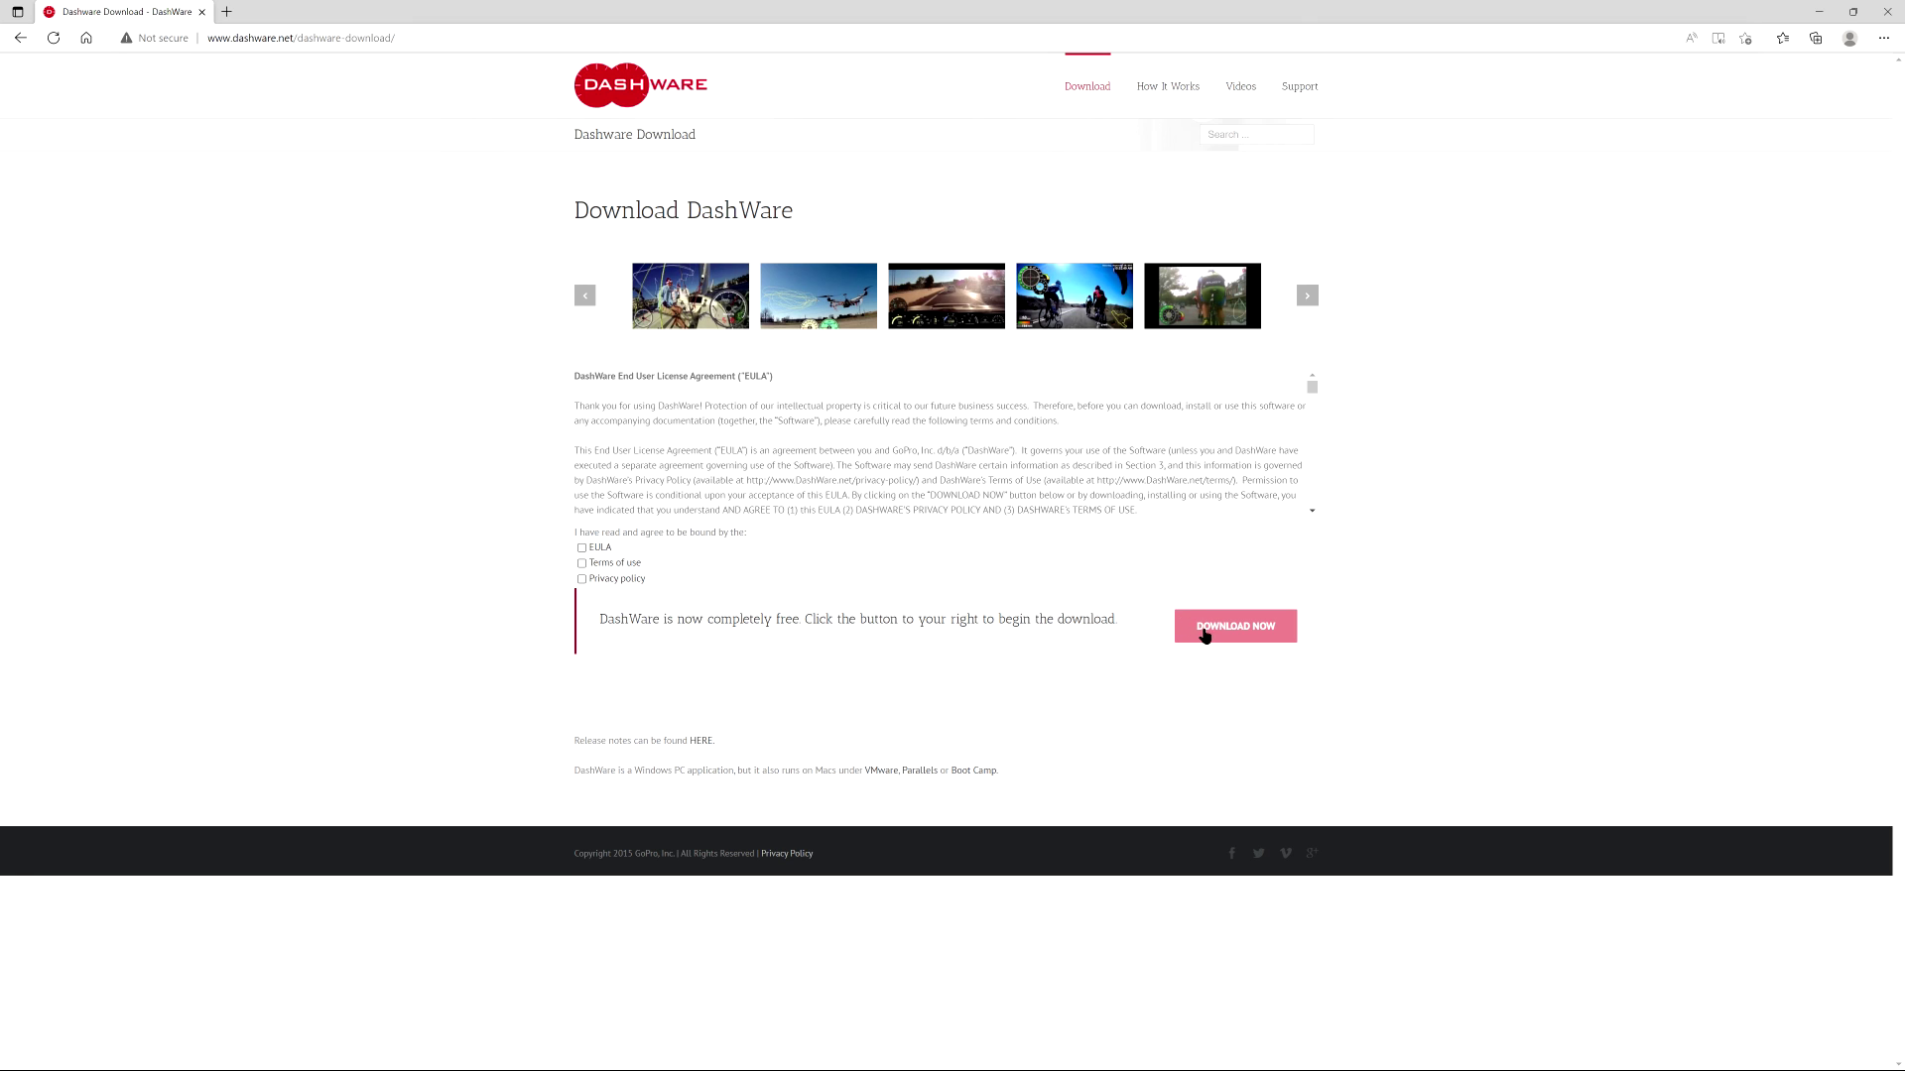
pyautogui.click(1819, 11)
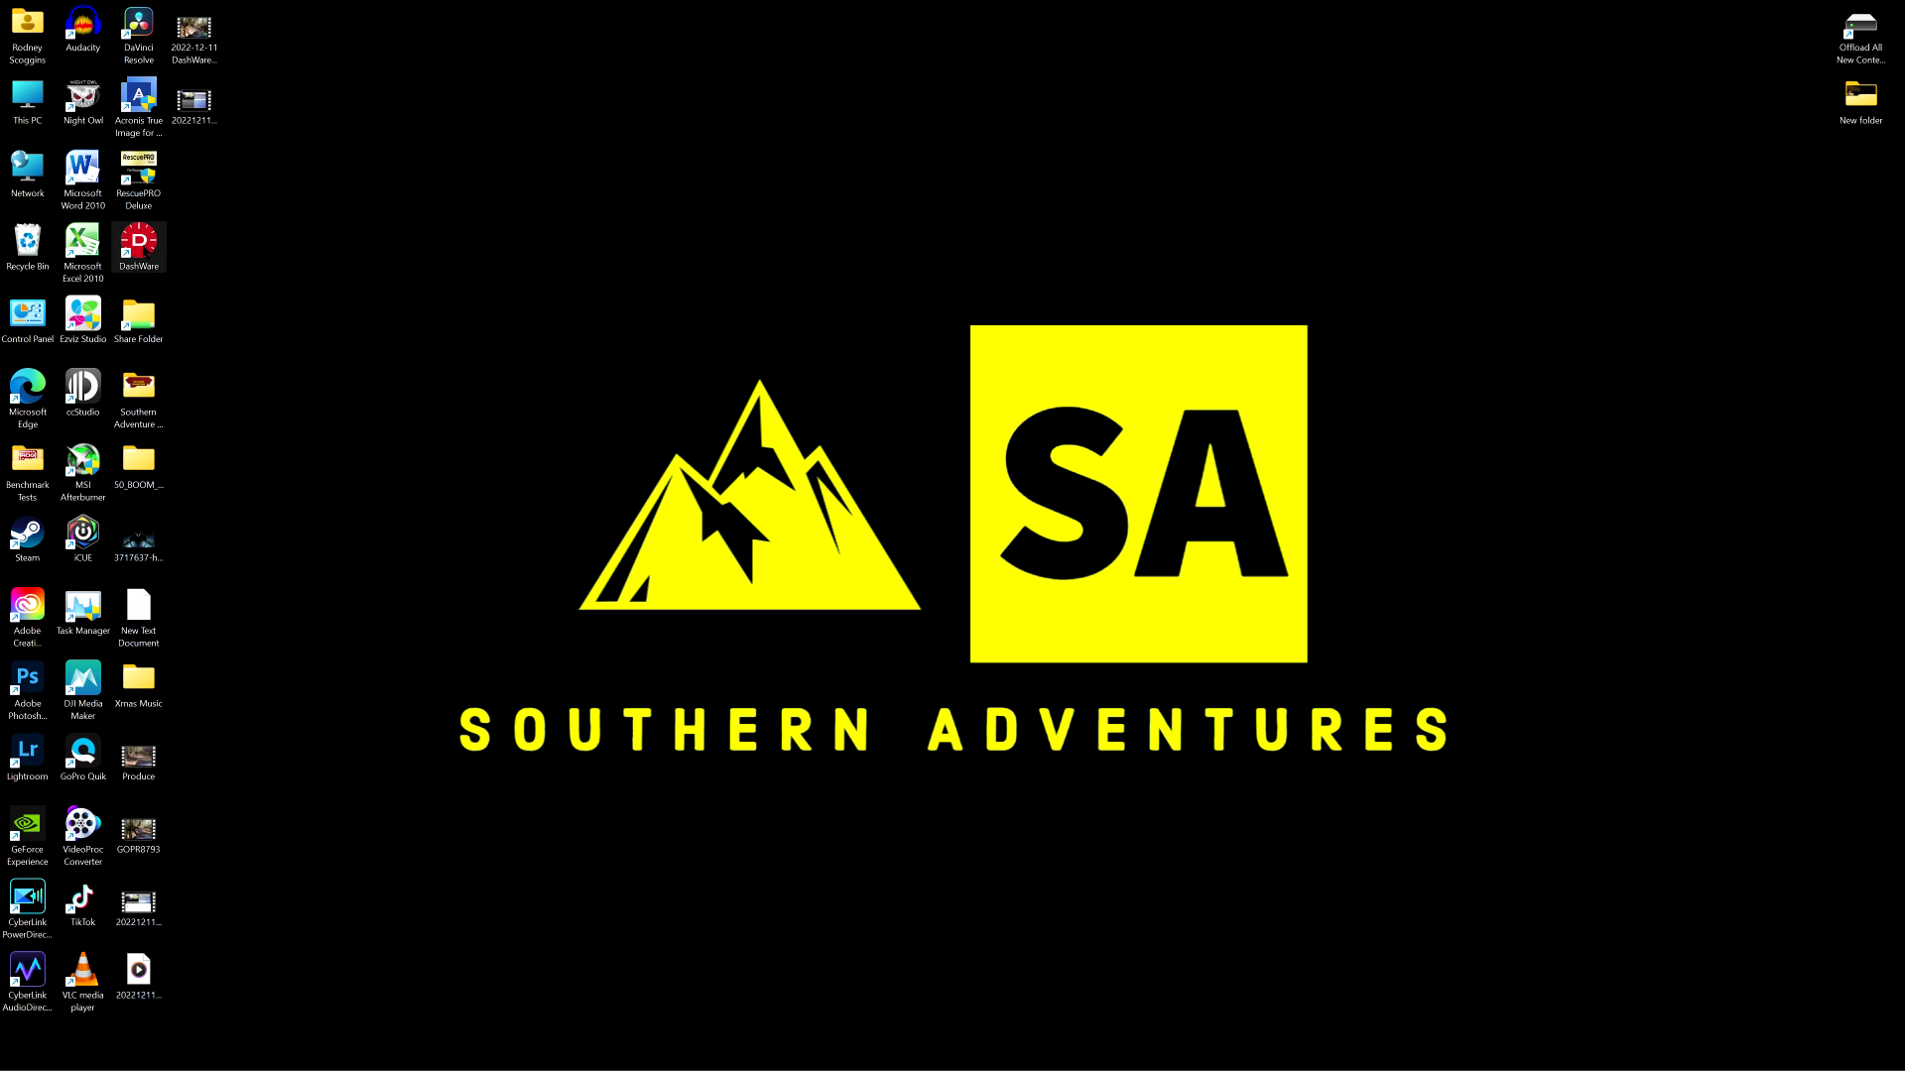
pyautogui.doubleClick(139, 243)
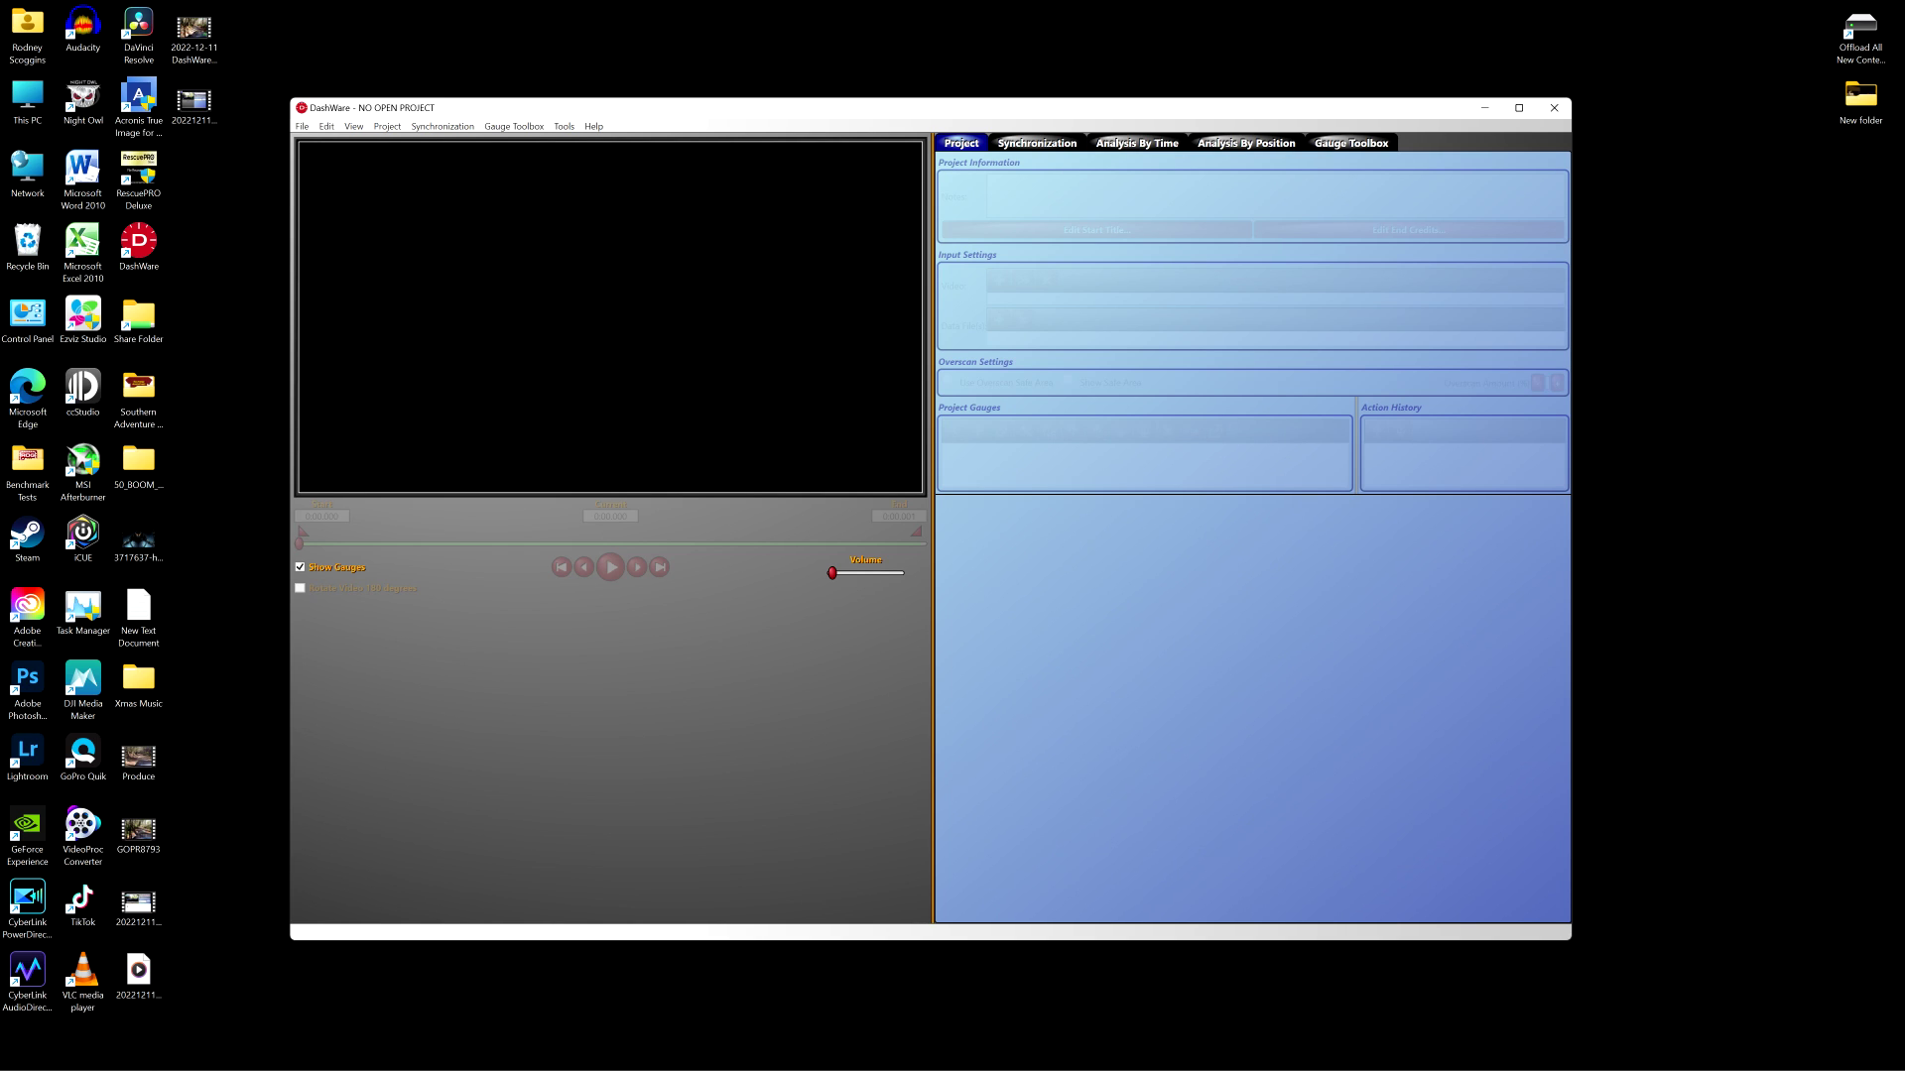
# - Bring up File Explorer's Public Videos folder and select the GOPR8793 video
pyautogui.moveTo(952, 1068)
pyautogui.click(89, 1054)
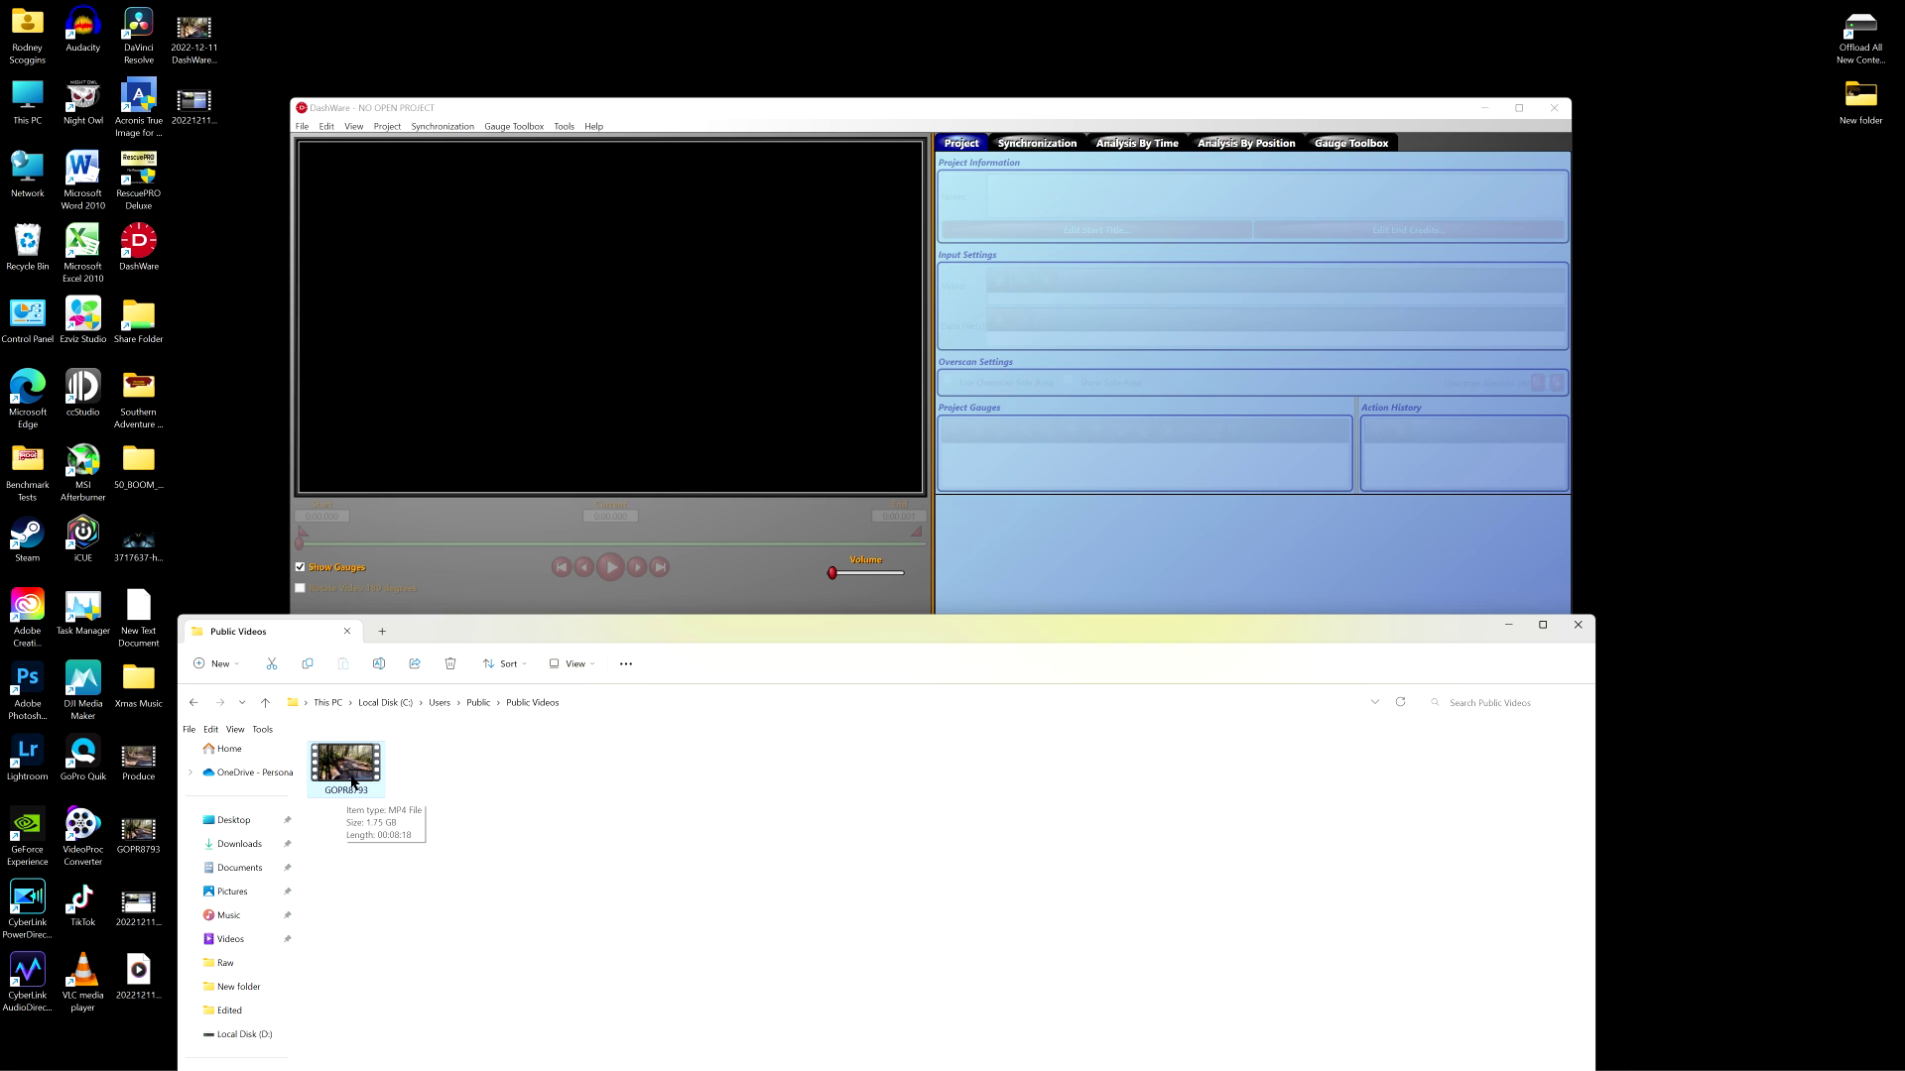
pyautogui.click(330, 783)
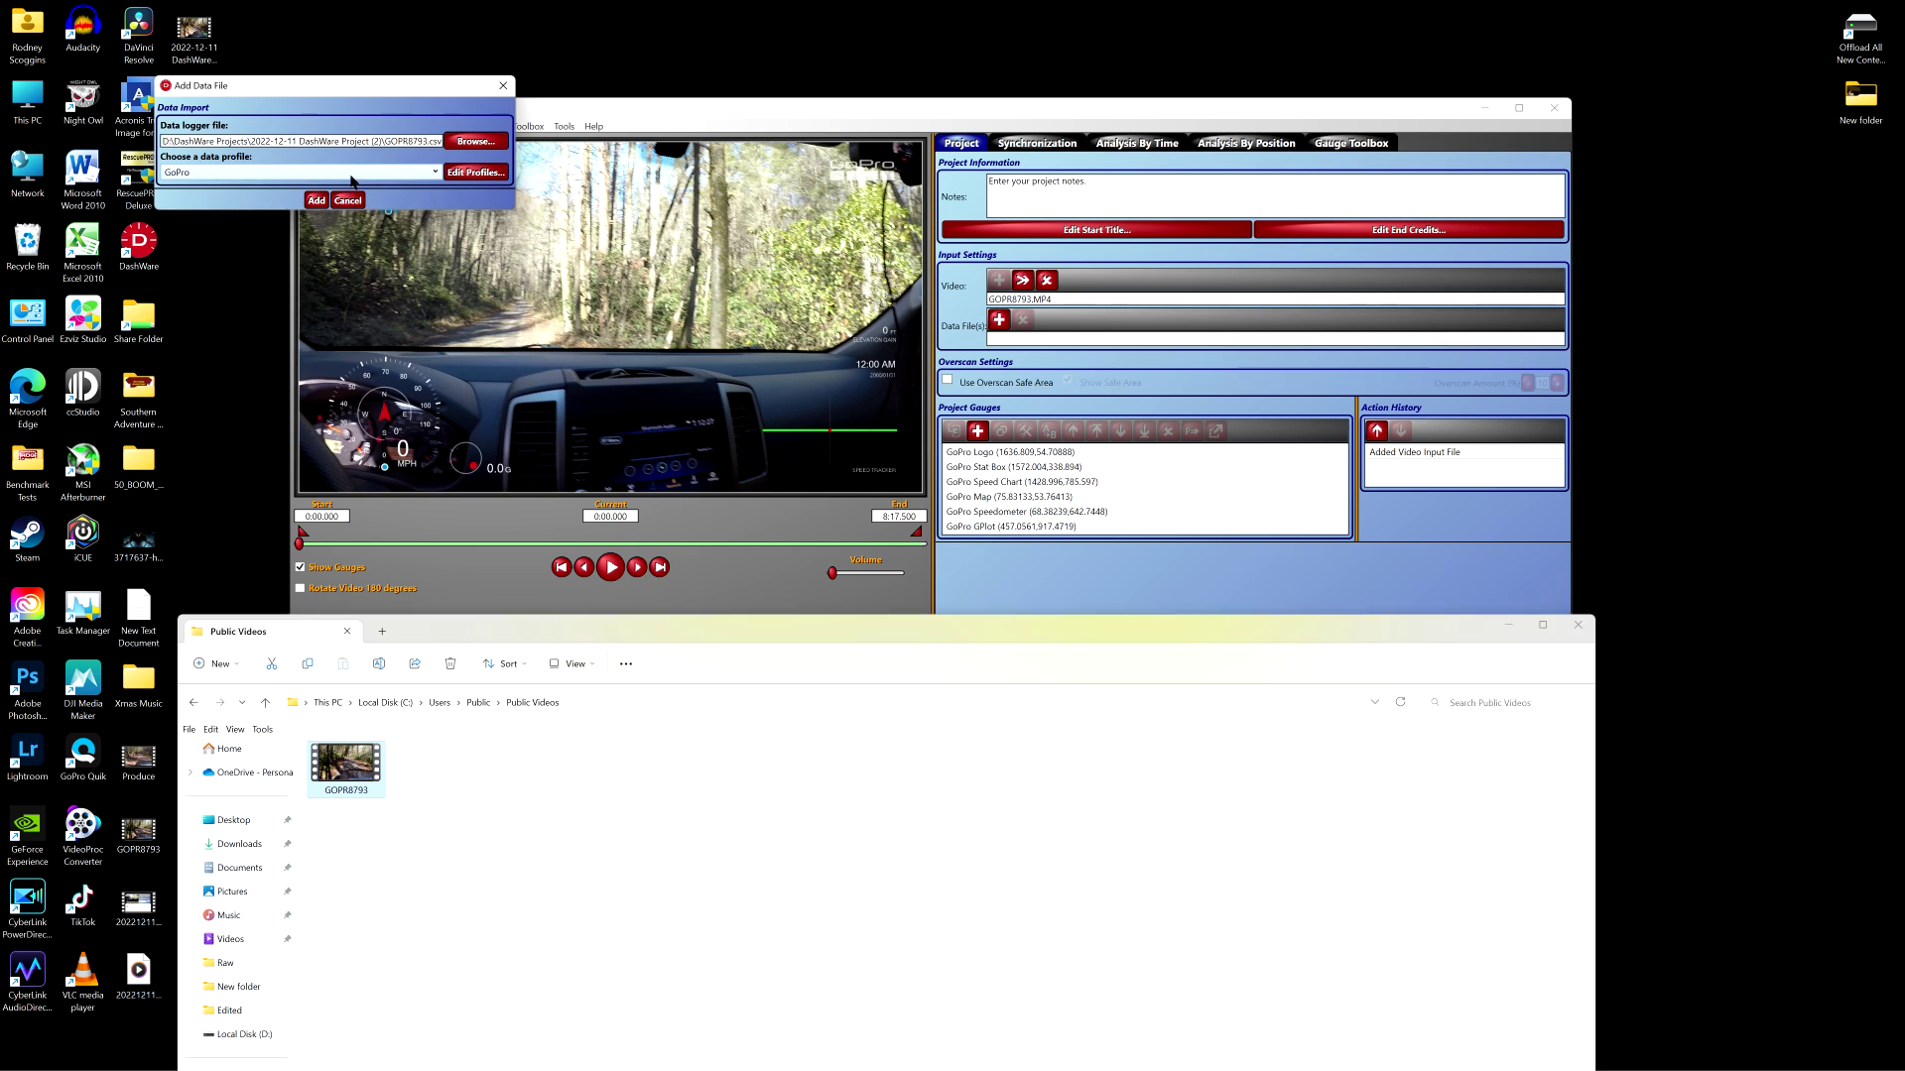
# - Open the data profile list for importing GOPR8793.csv
pyautogui.click(352, 175)
# - Keep the GoPro profile, add GOPR8793.csv as the data file, and minimize File Explorer
pyautogui.scroll(-10, 363, 287)
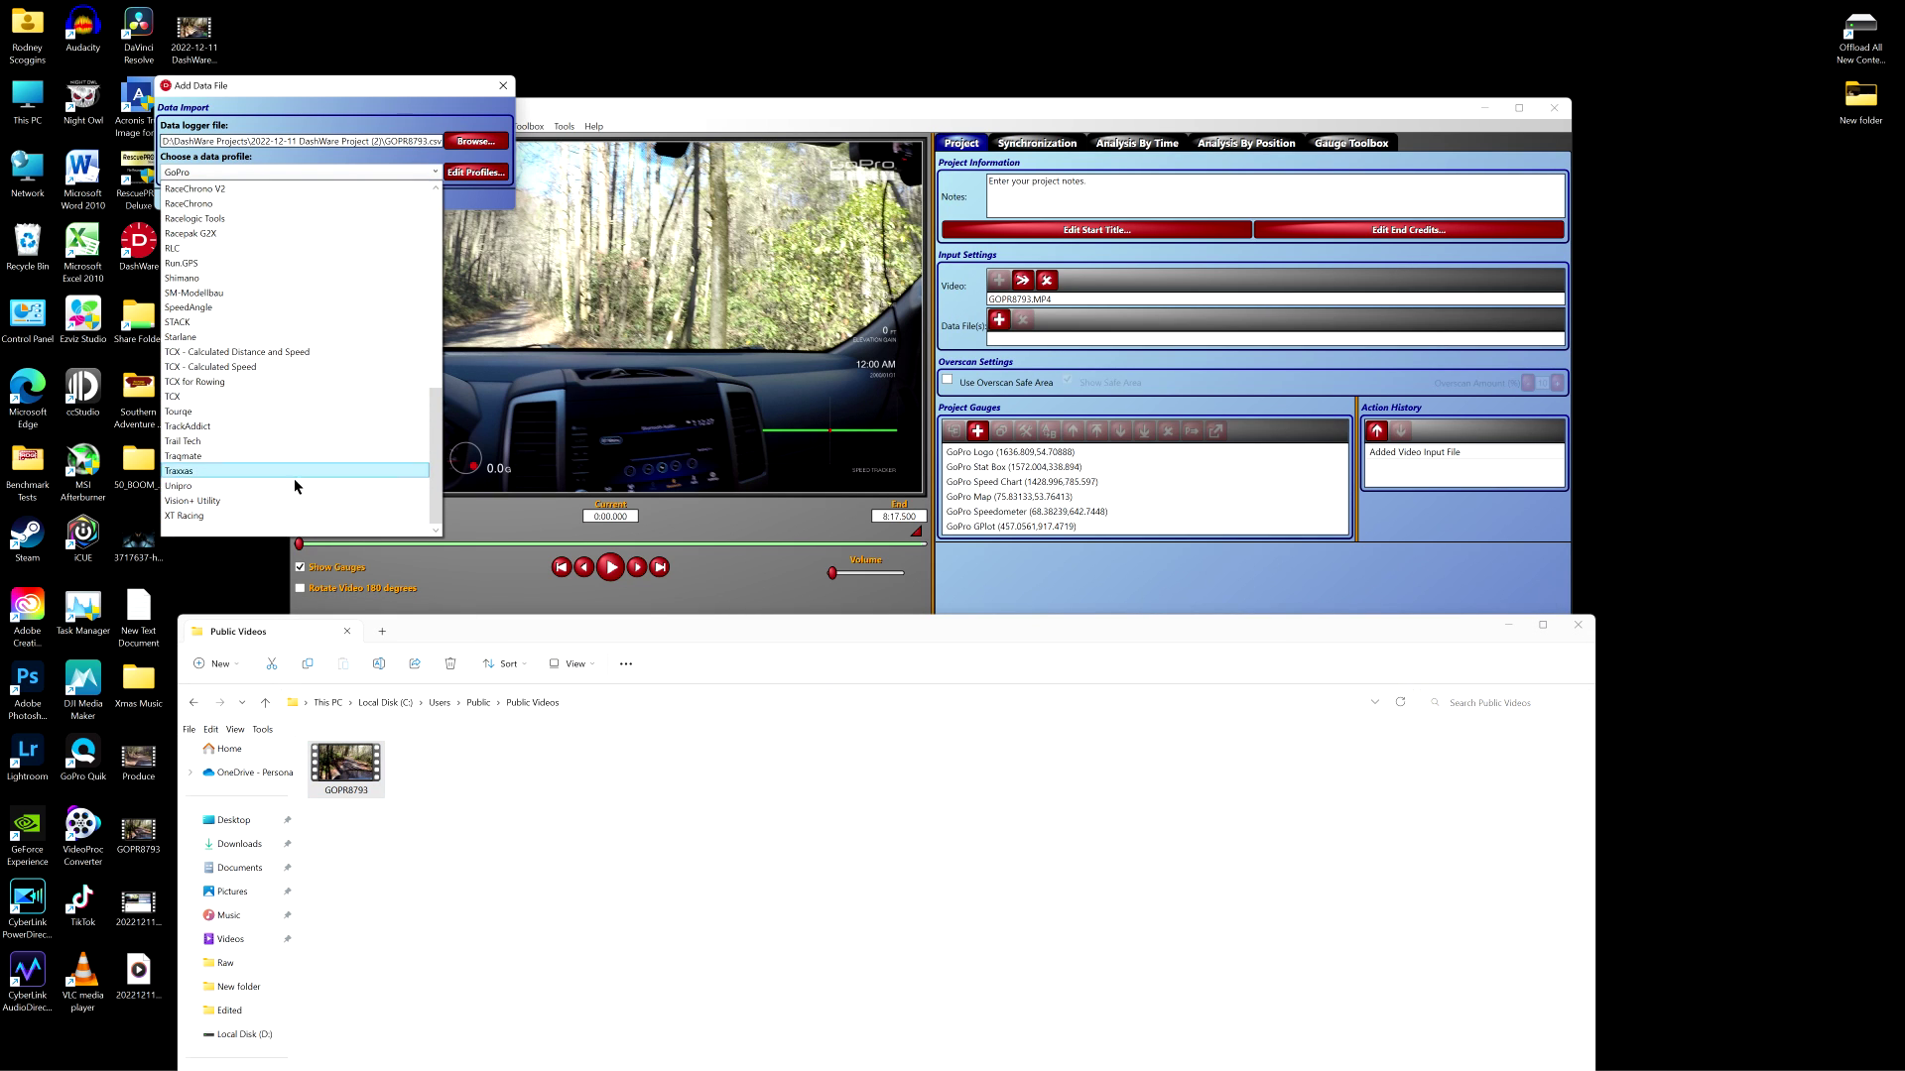
pyautogui.scroll(3, 313, 422)
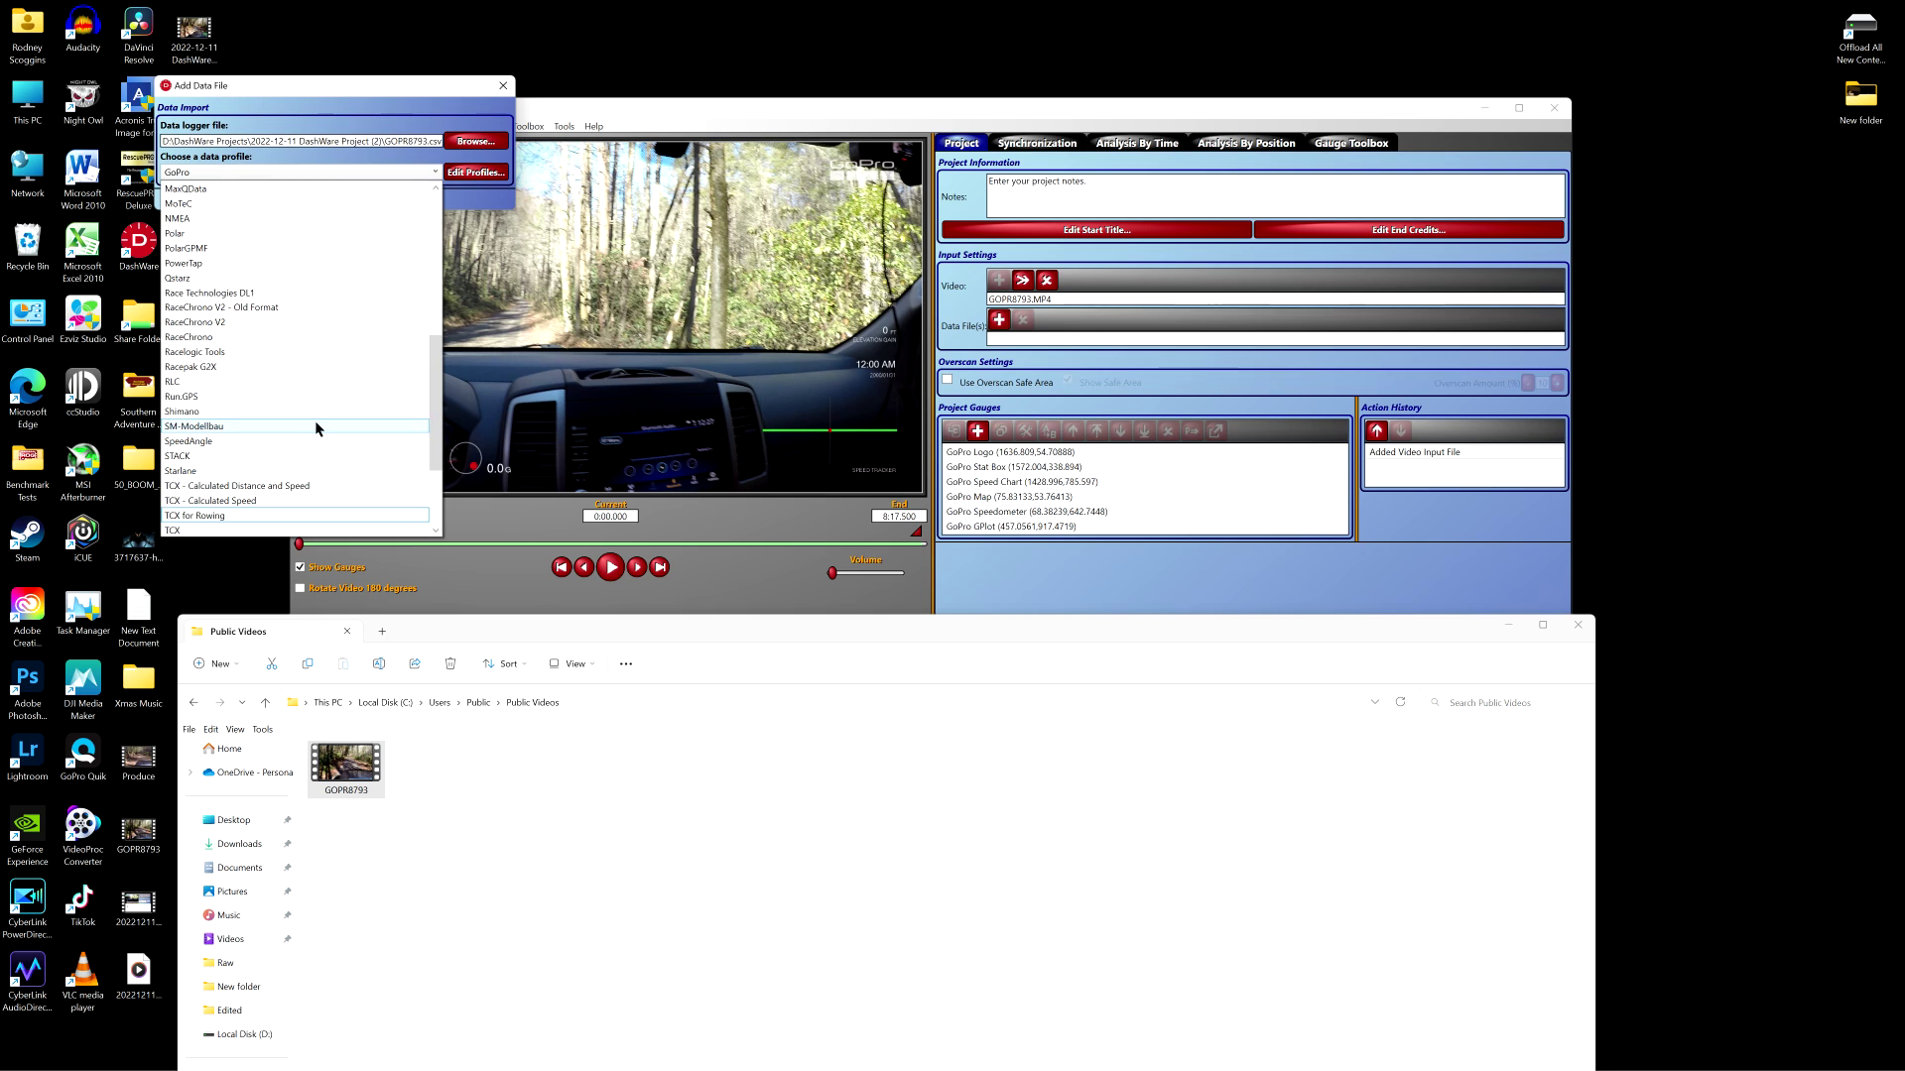
pyautogui.click(373, 94)
pyautogui.click(317, 199)
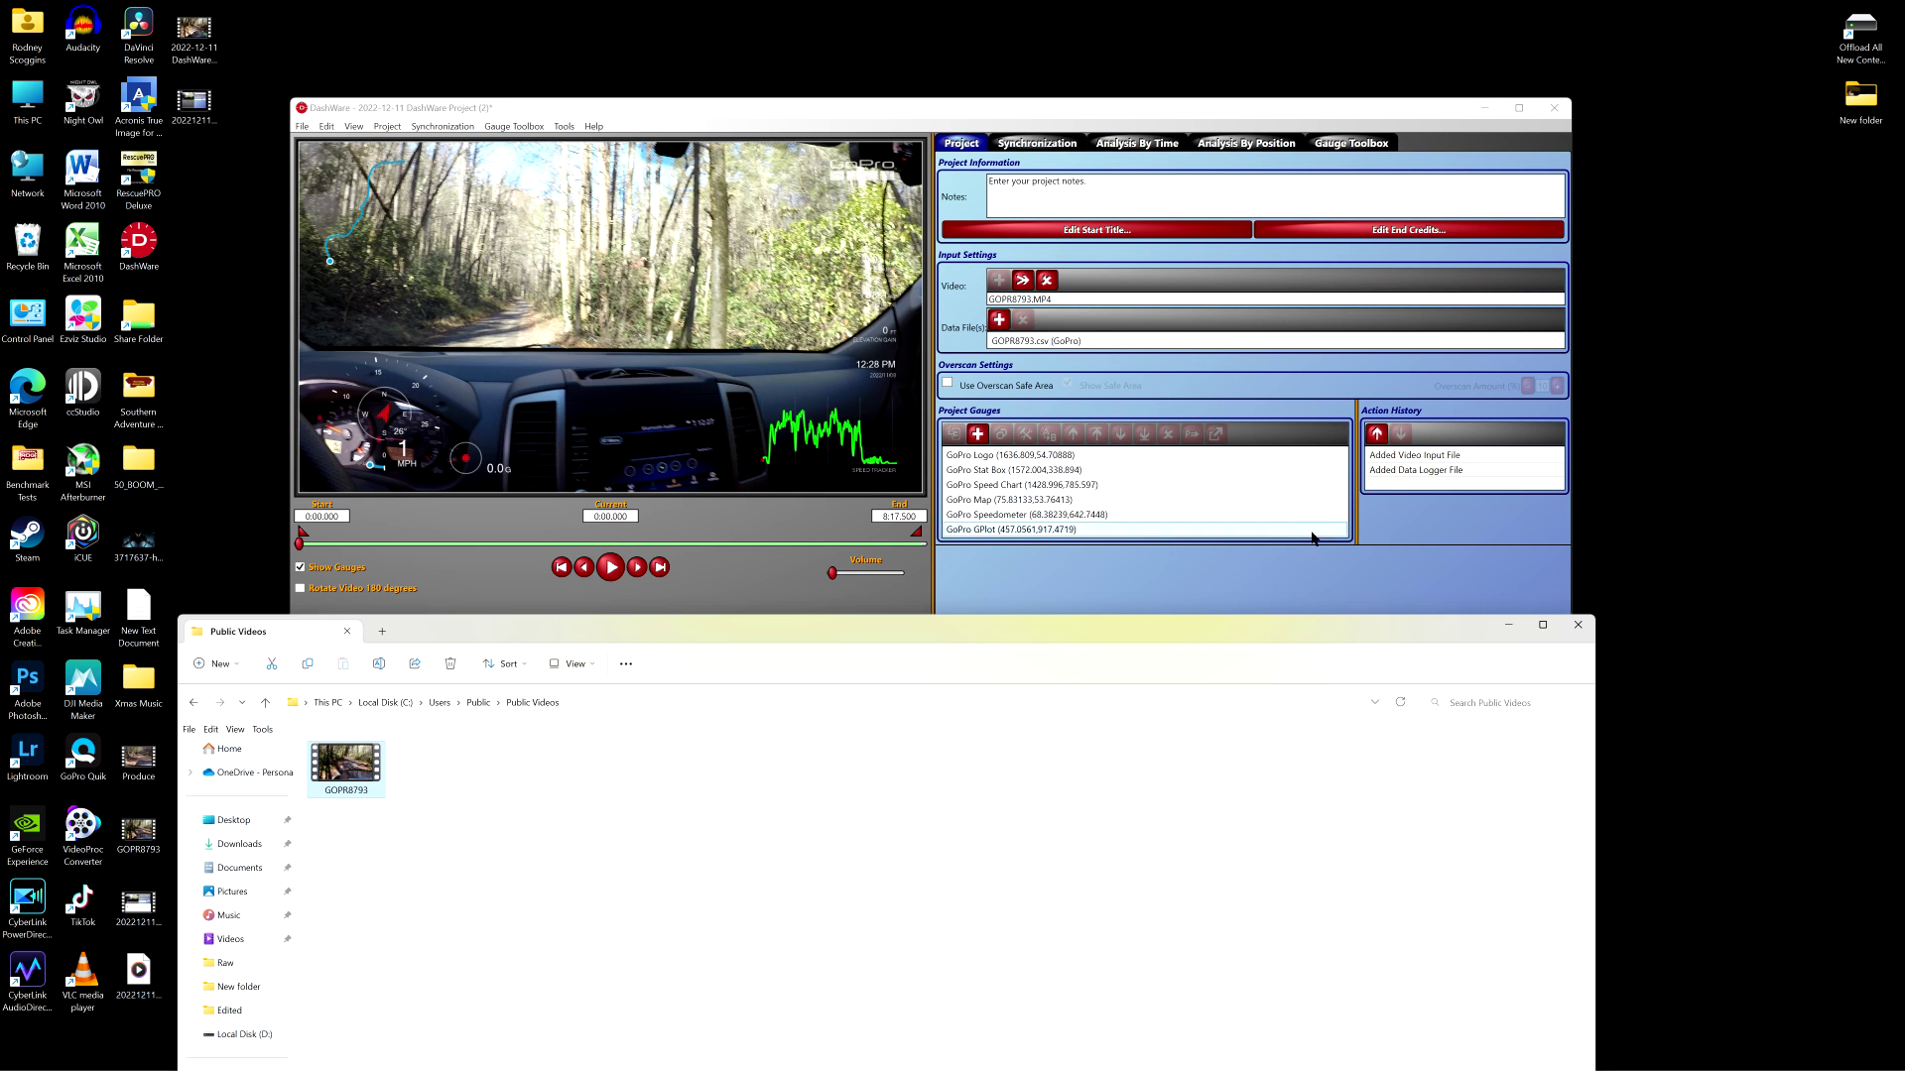
pyautogui.click(1508, 625)
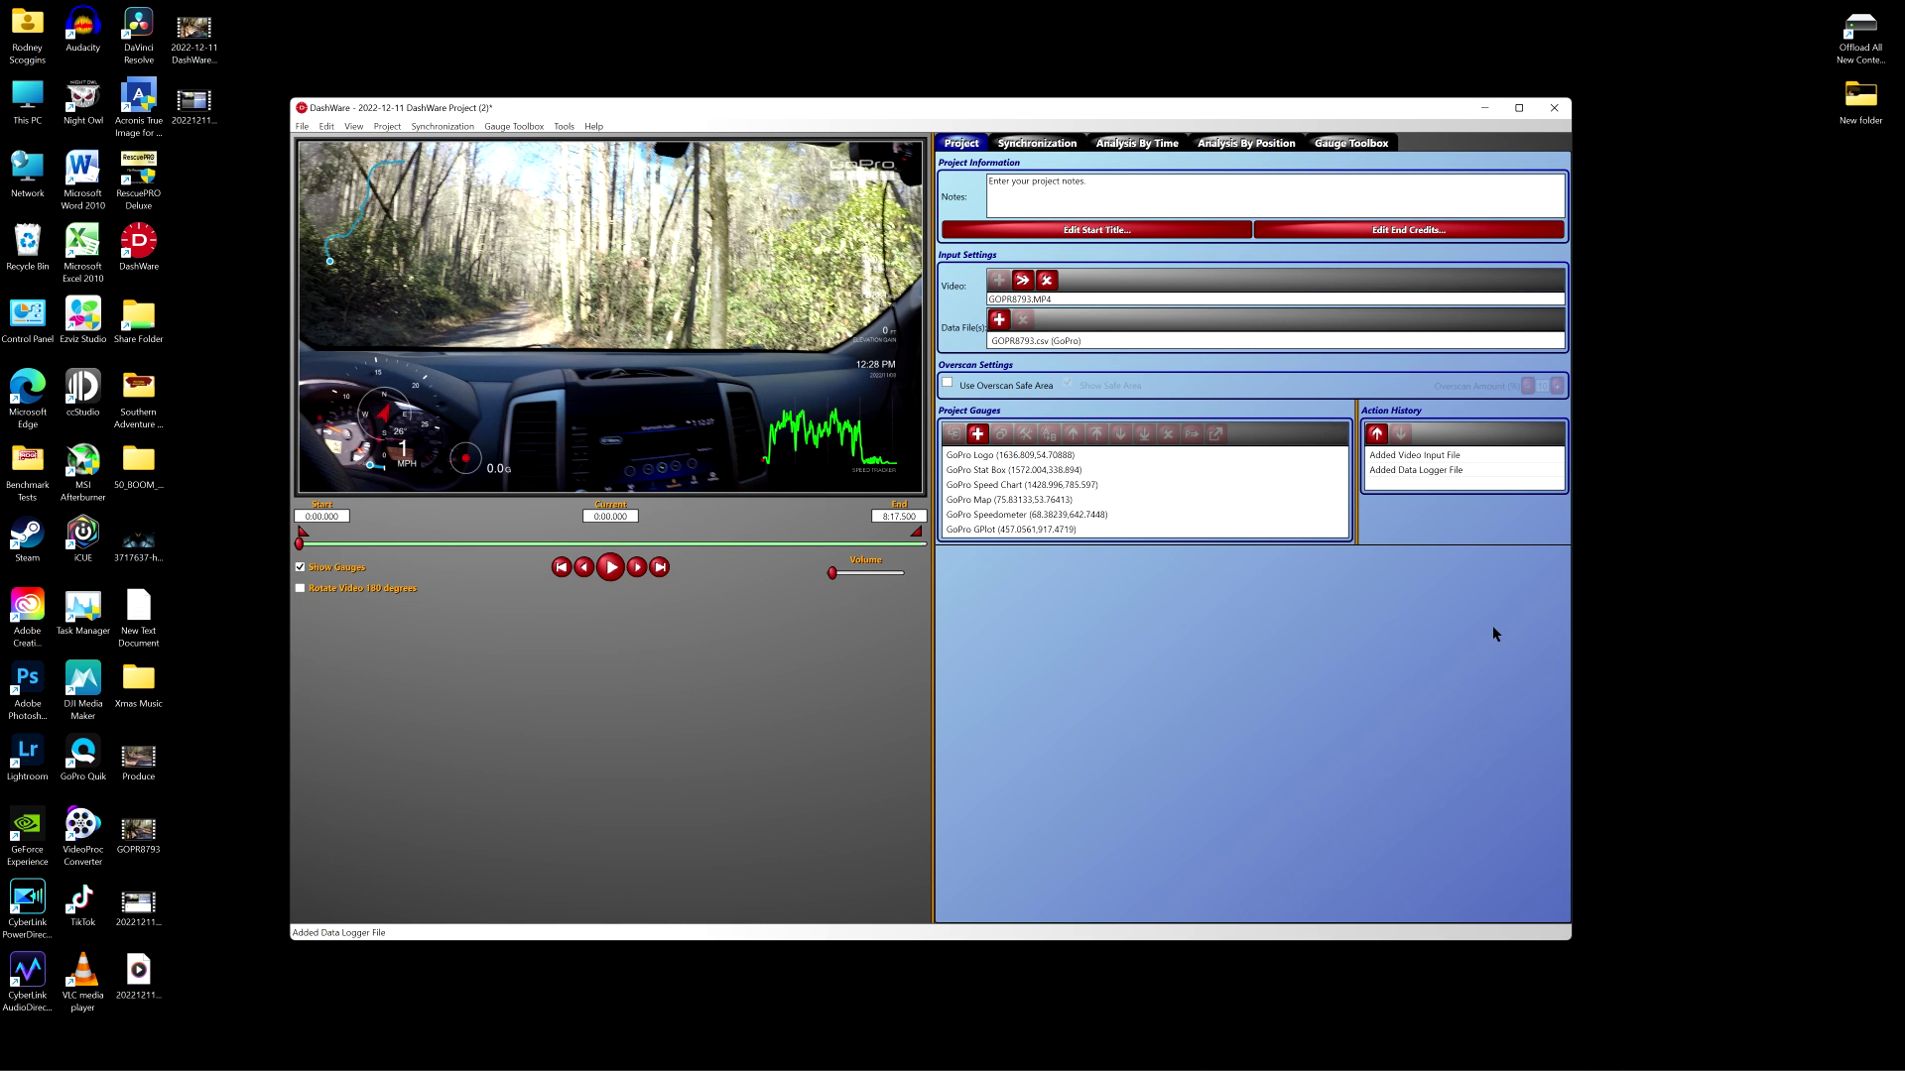
# - Maximize DashWare and select each listed gauge: Logo, Stat Box, Speed Chart, Map, Speedometer, G-force
pyautogui.click(1518, 107)
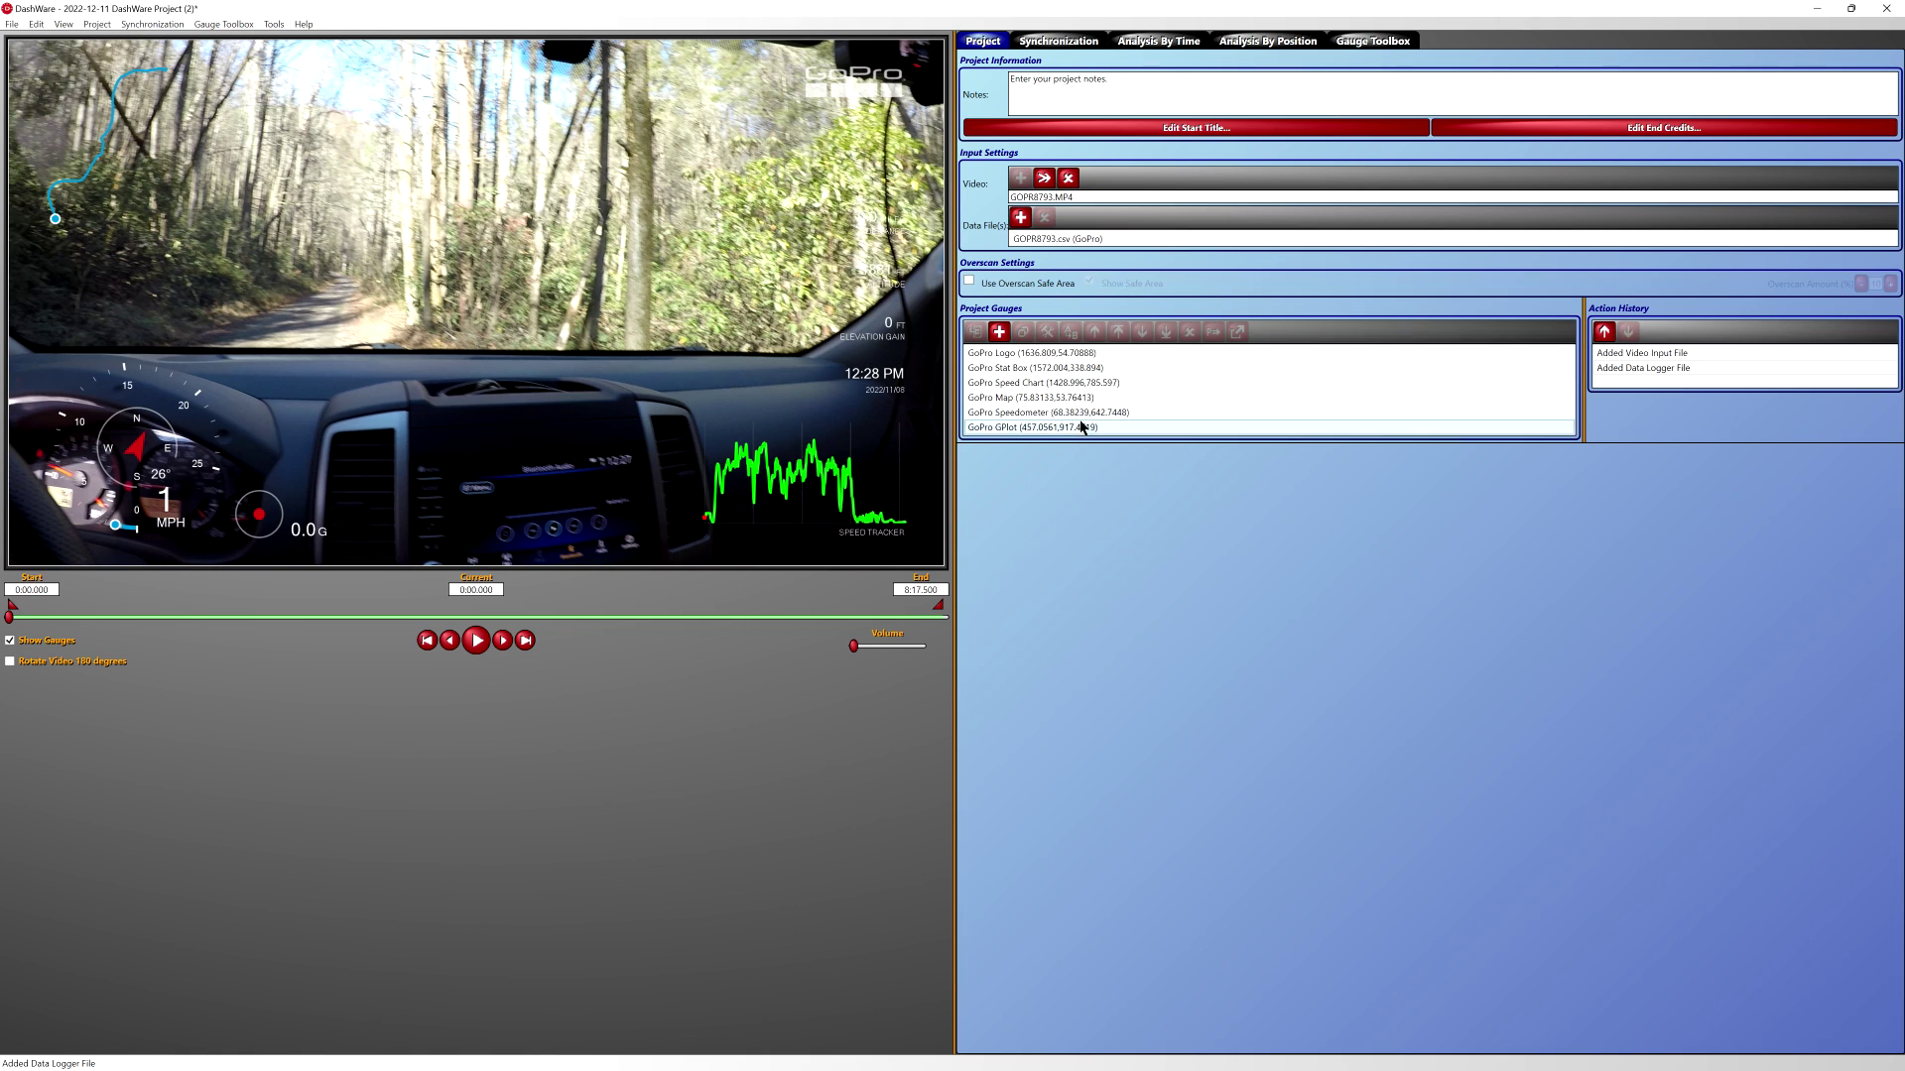
pyautogui.click(1065, 354)
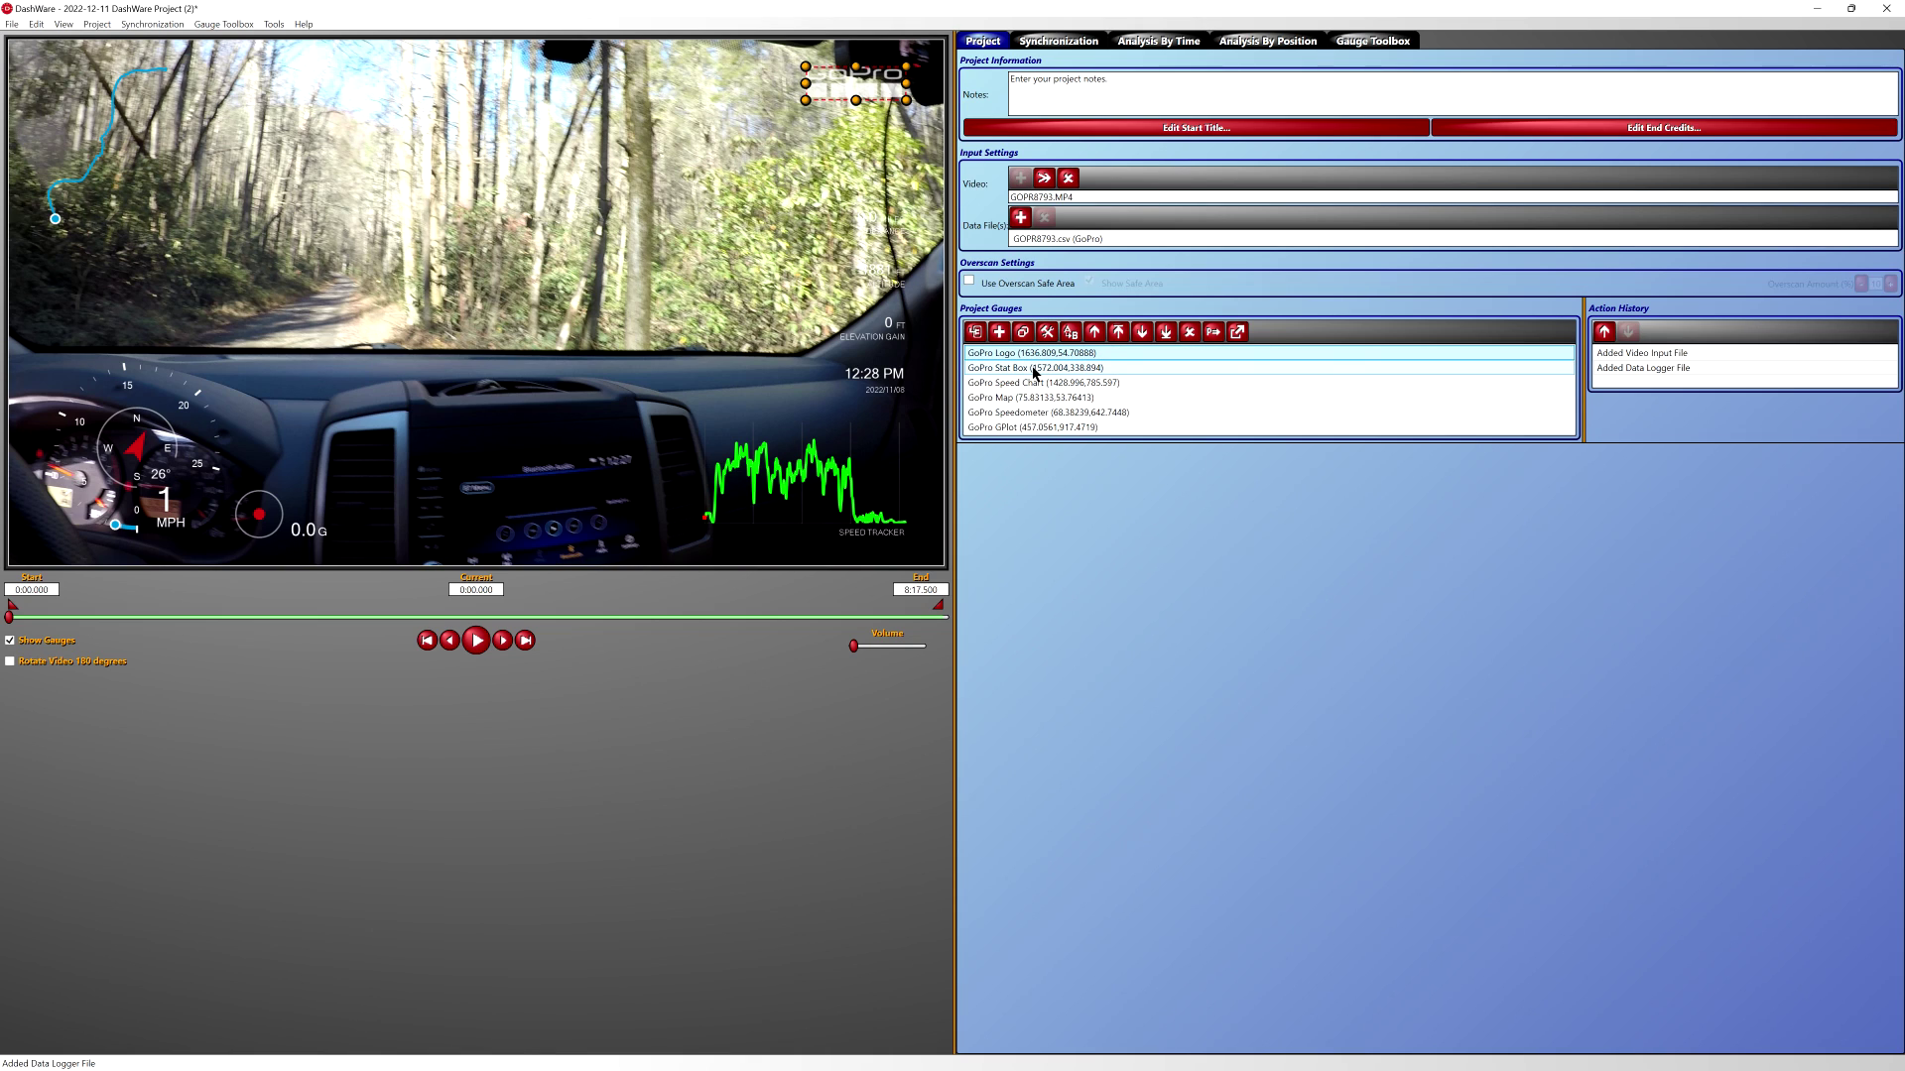
pyautogui.click(1033, 371)
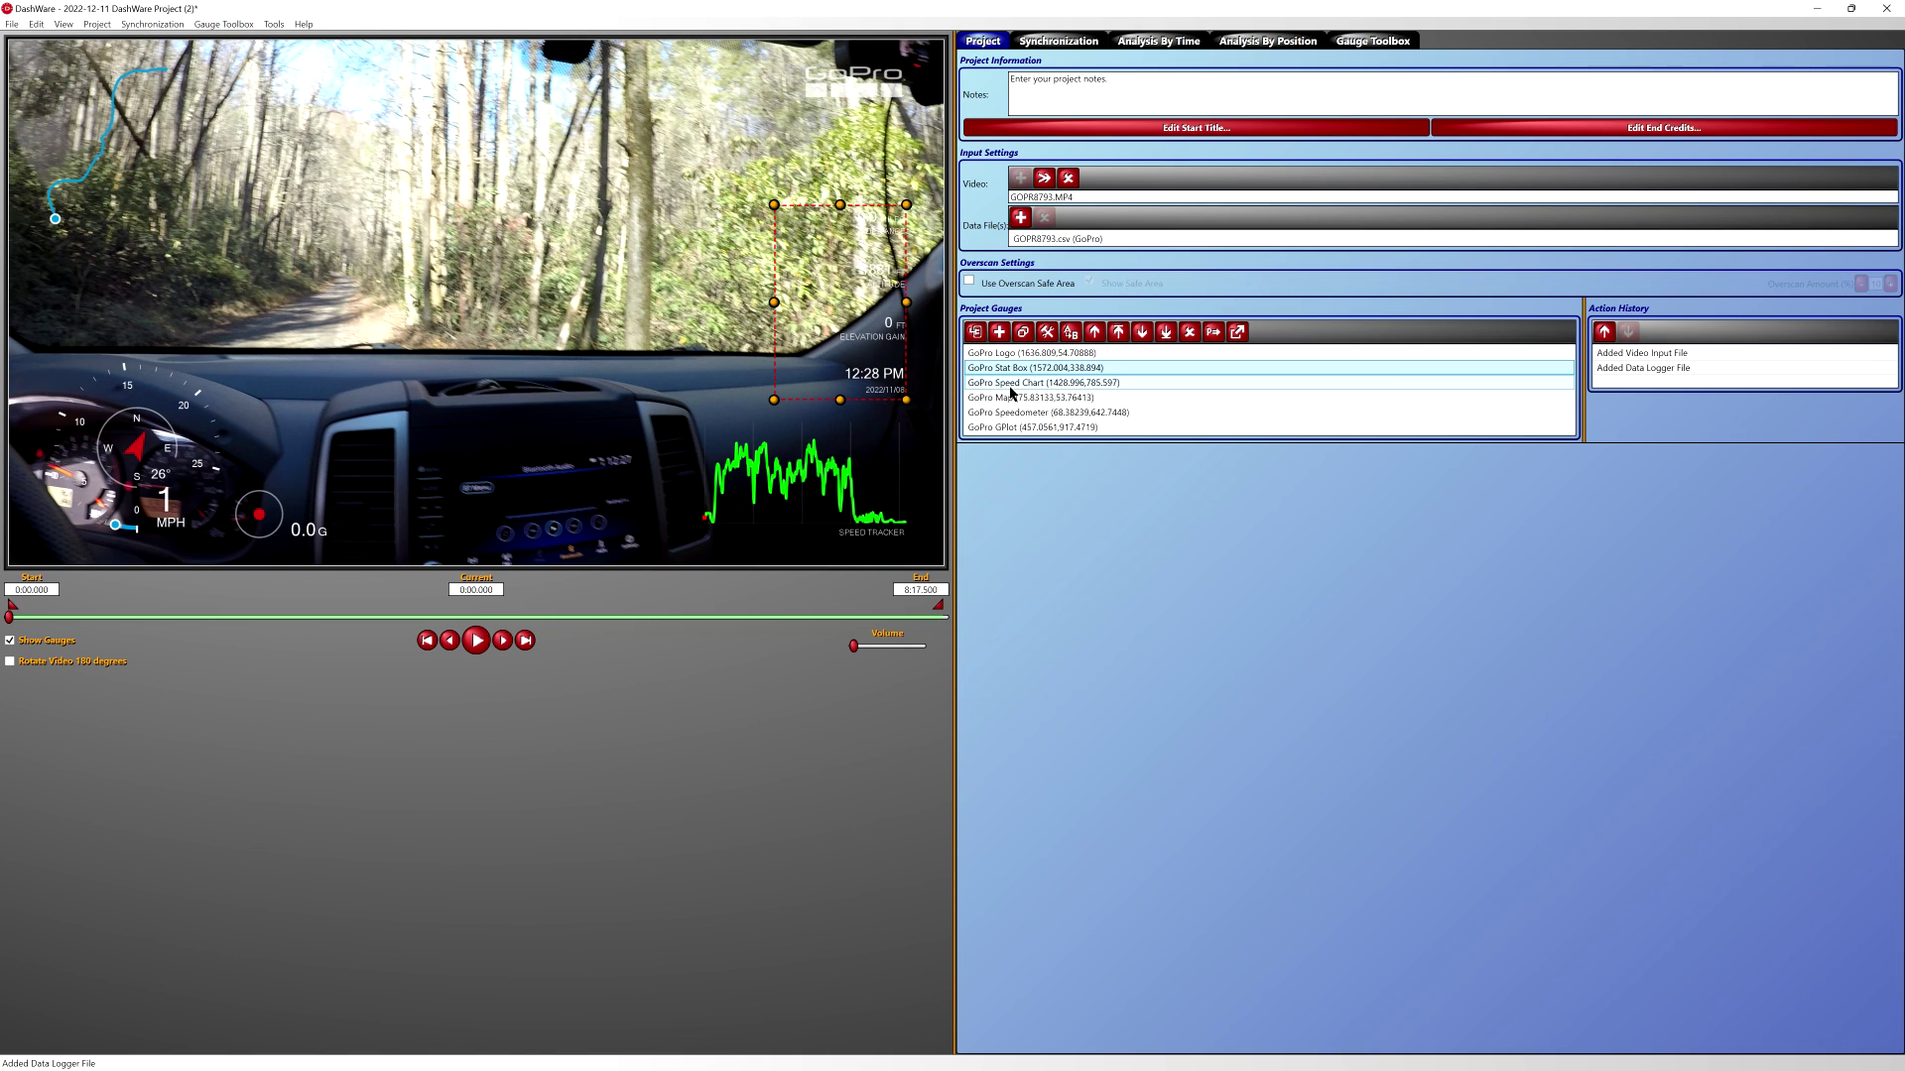
pyautogui.click(1060, 386)
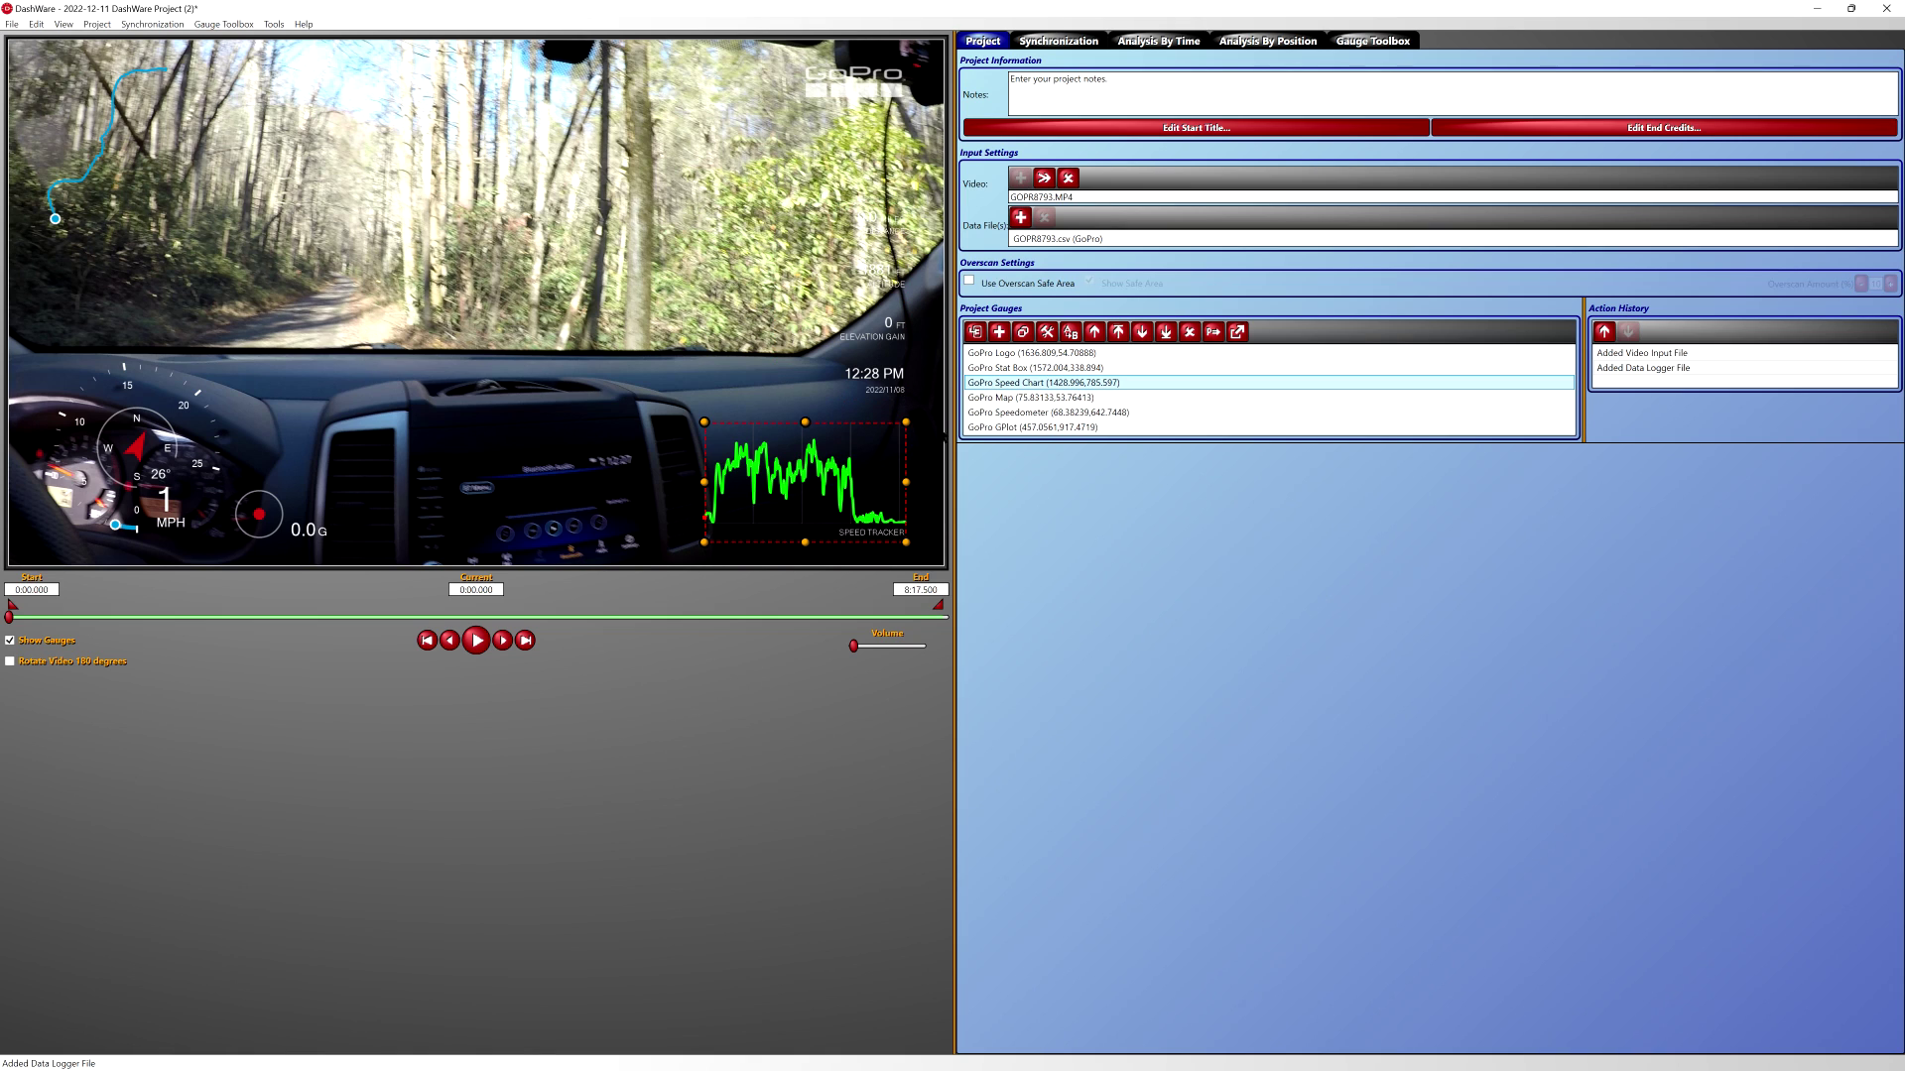
pyautogui.click(991, 401)
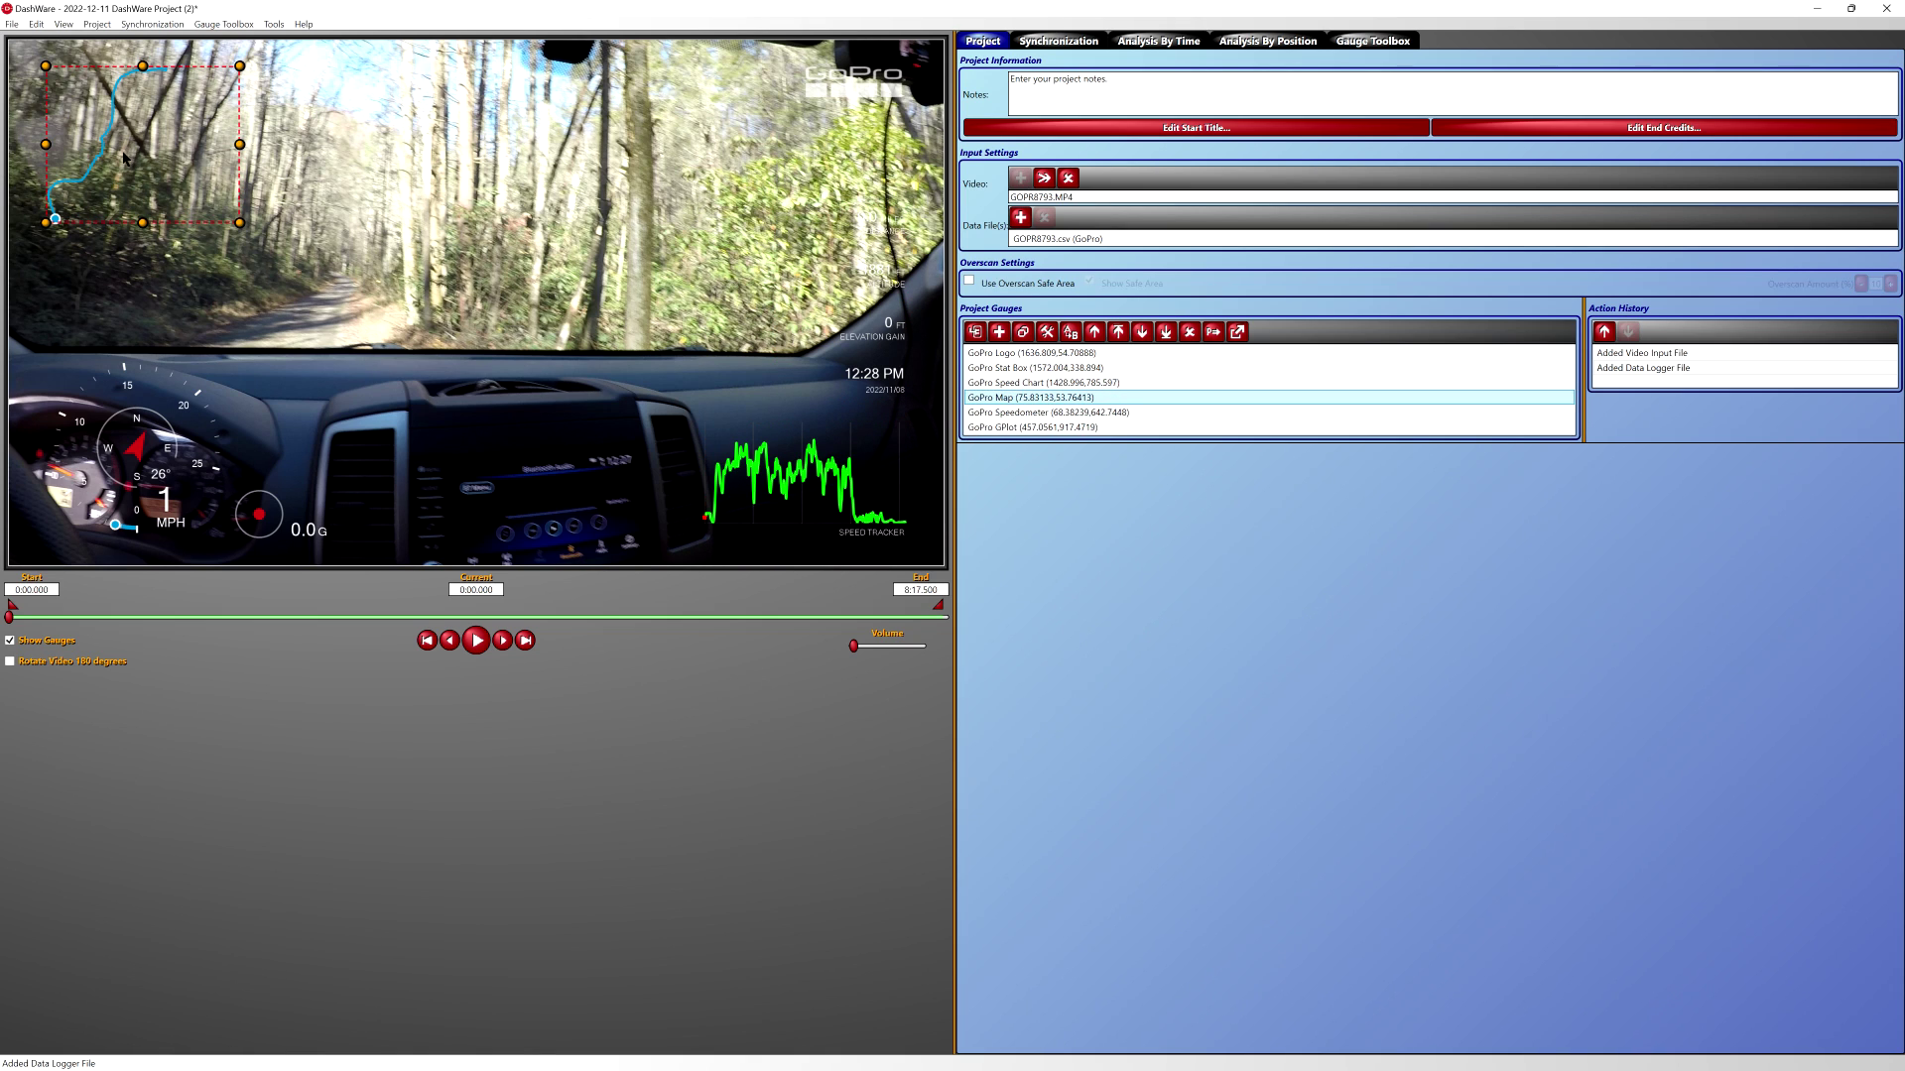
pyautogui.click(1066, 412)
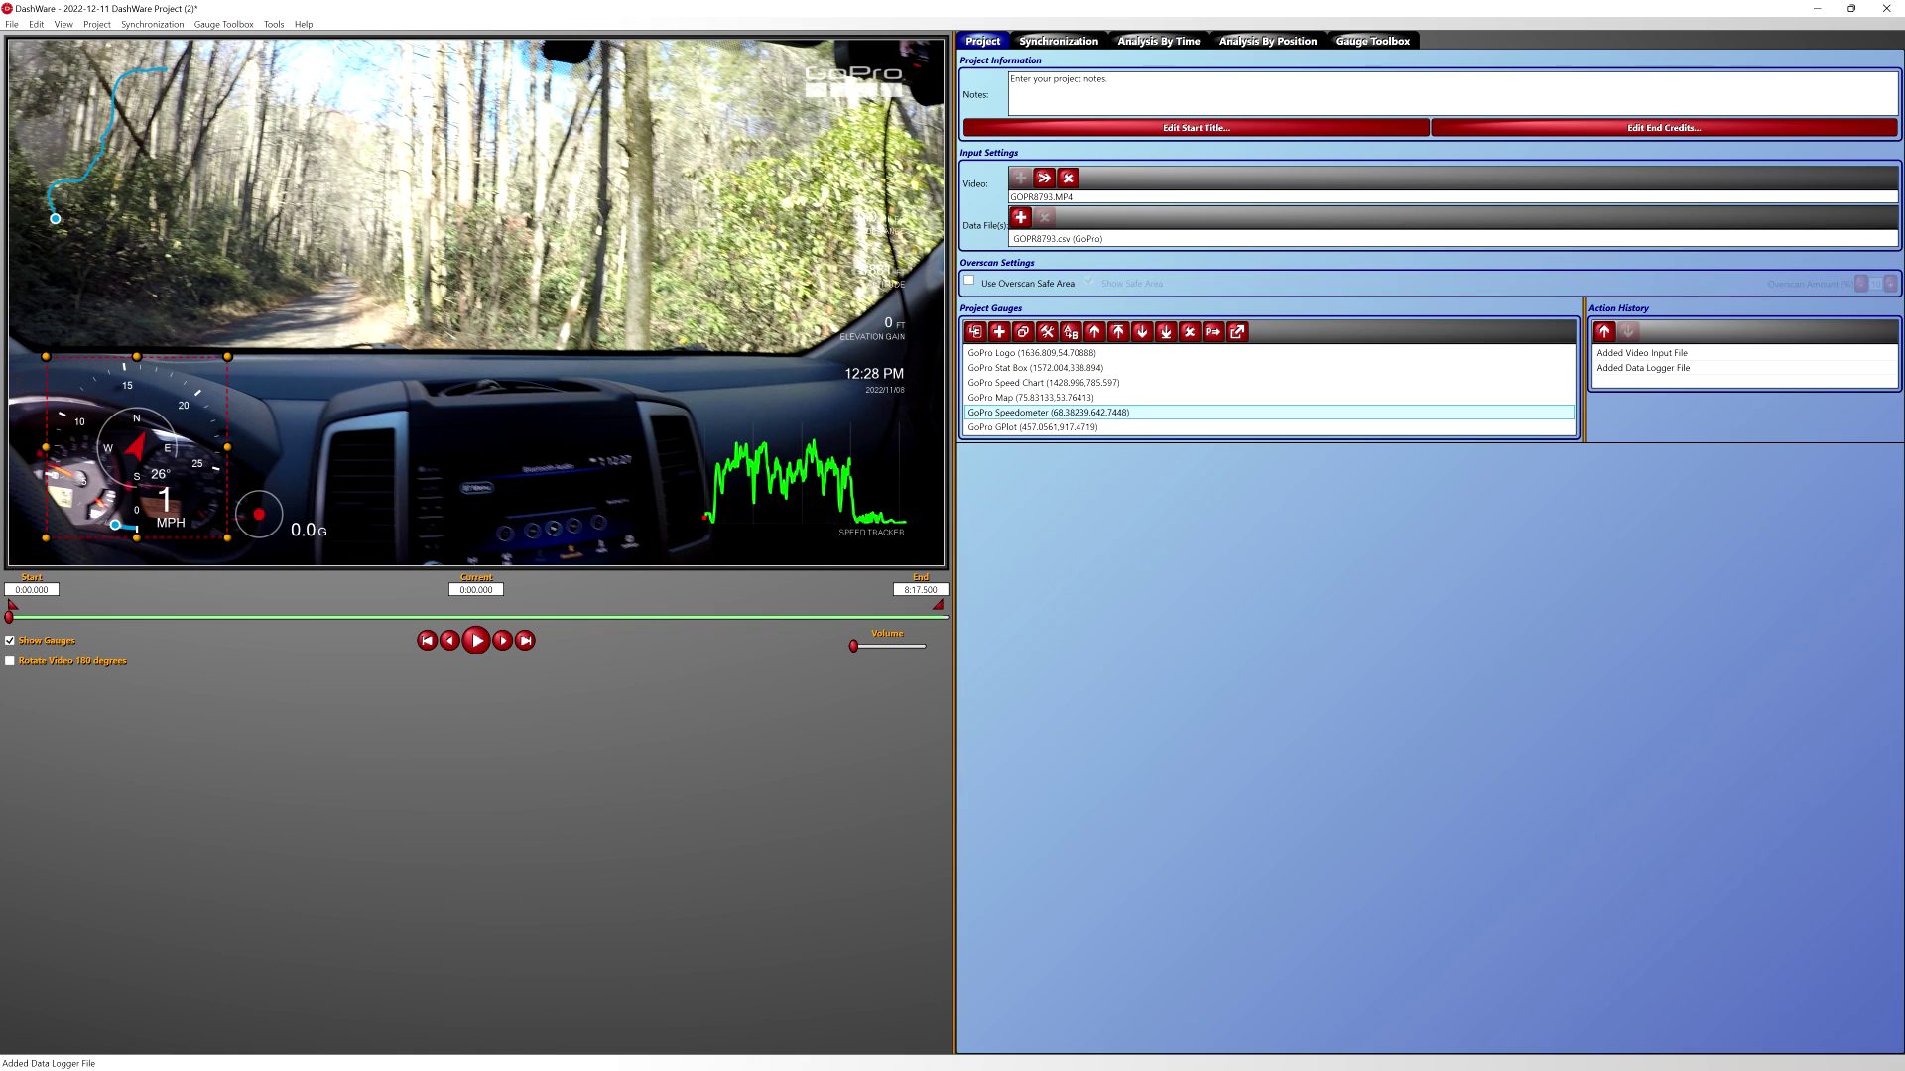
pyautogui.click(1051, 427)
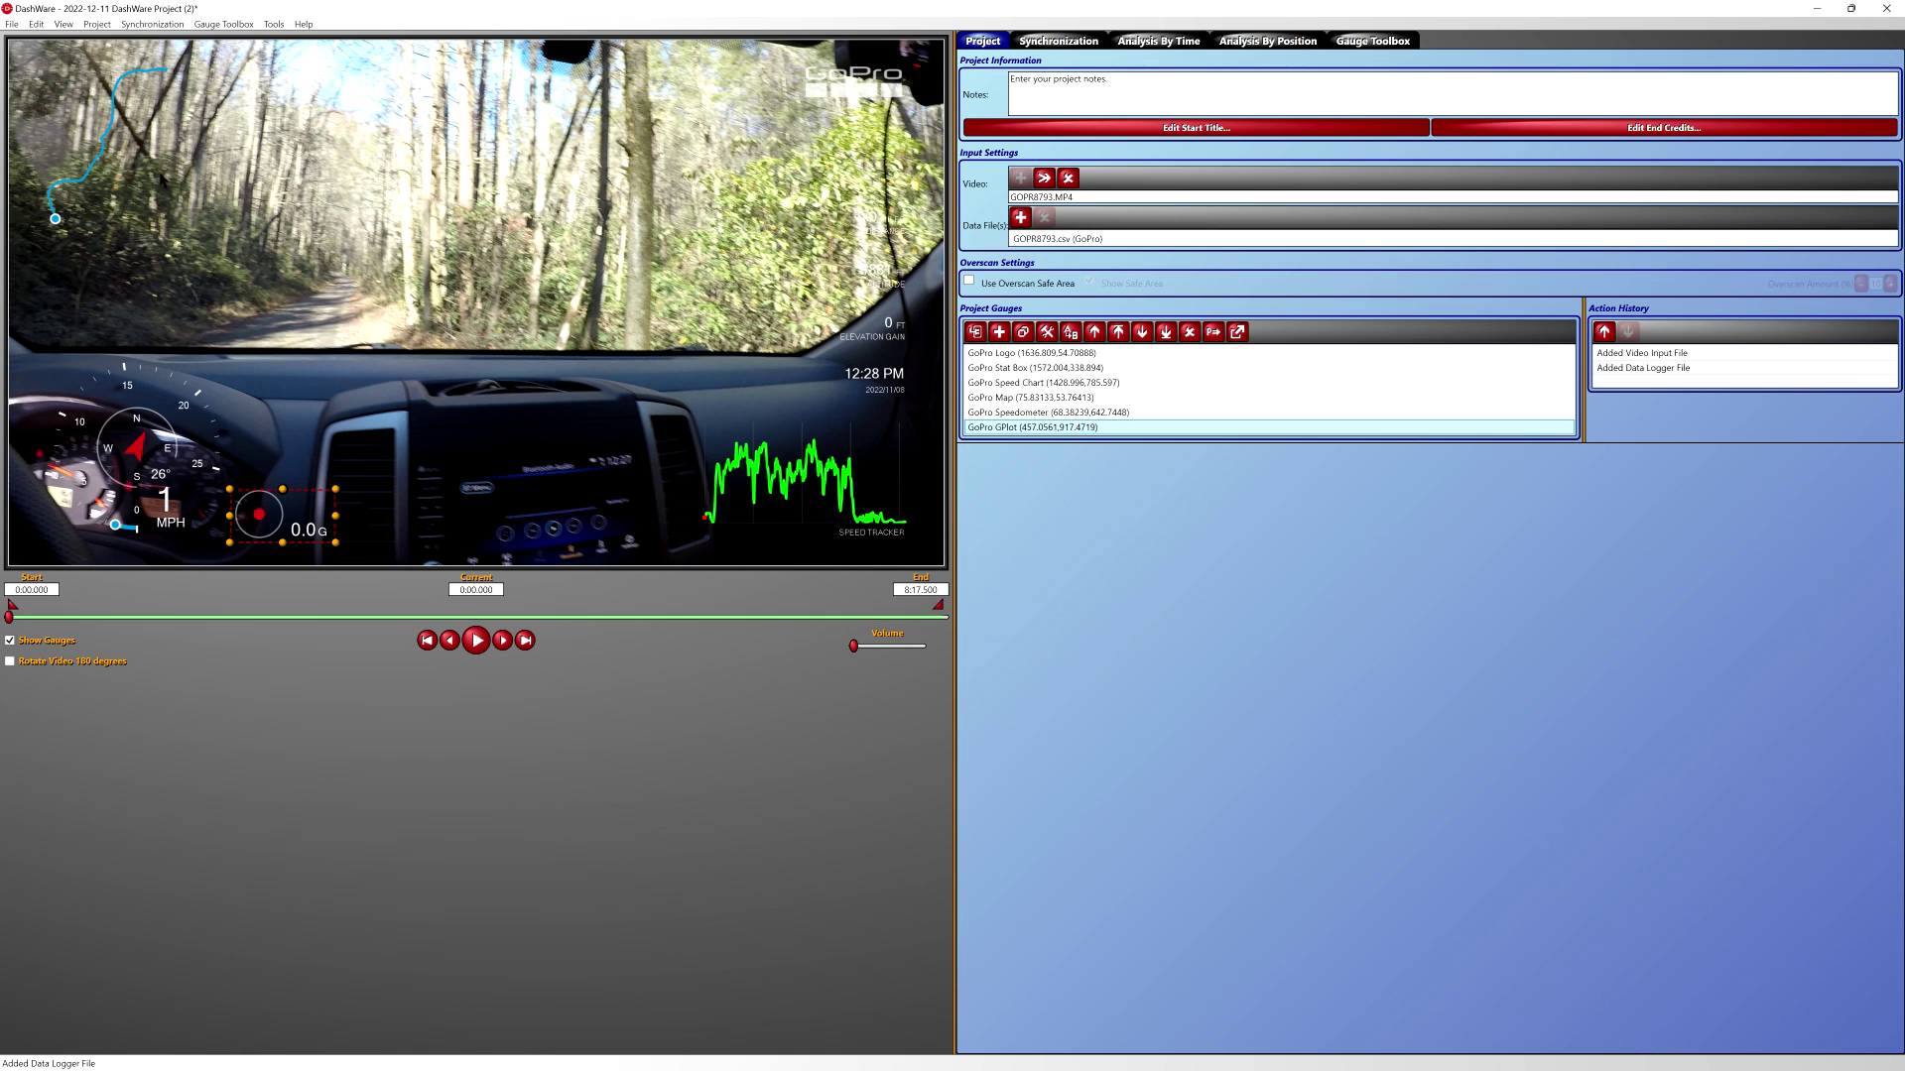
# - Select the map, speed chart and GoPro logo gauges directly on the video preview
pyautogui.click(93, 133)
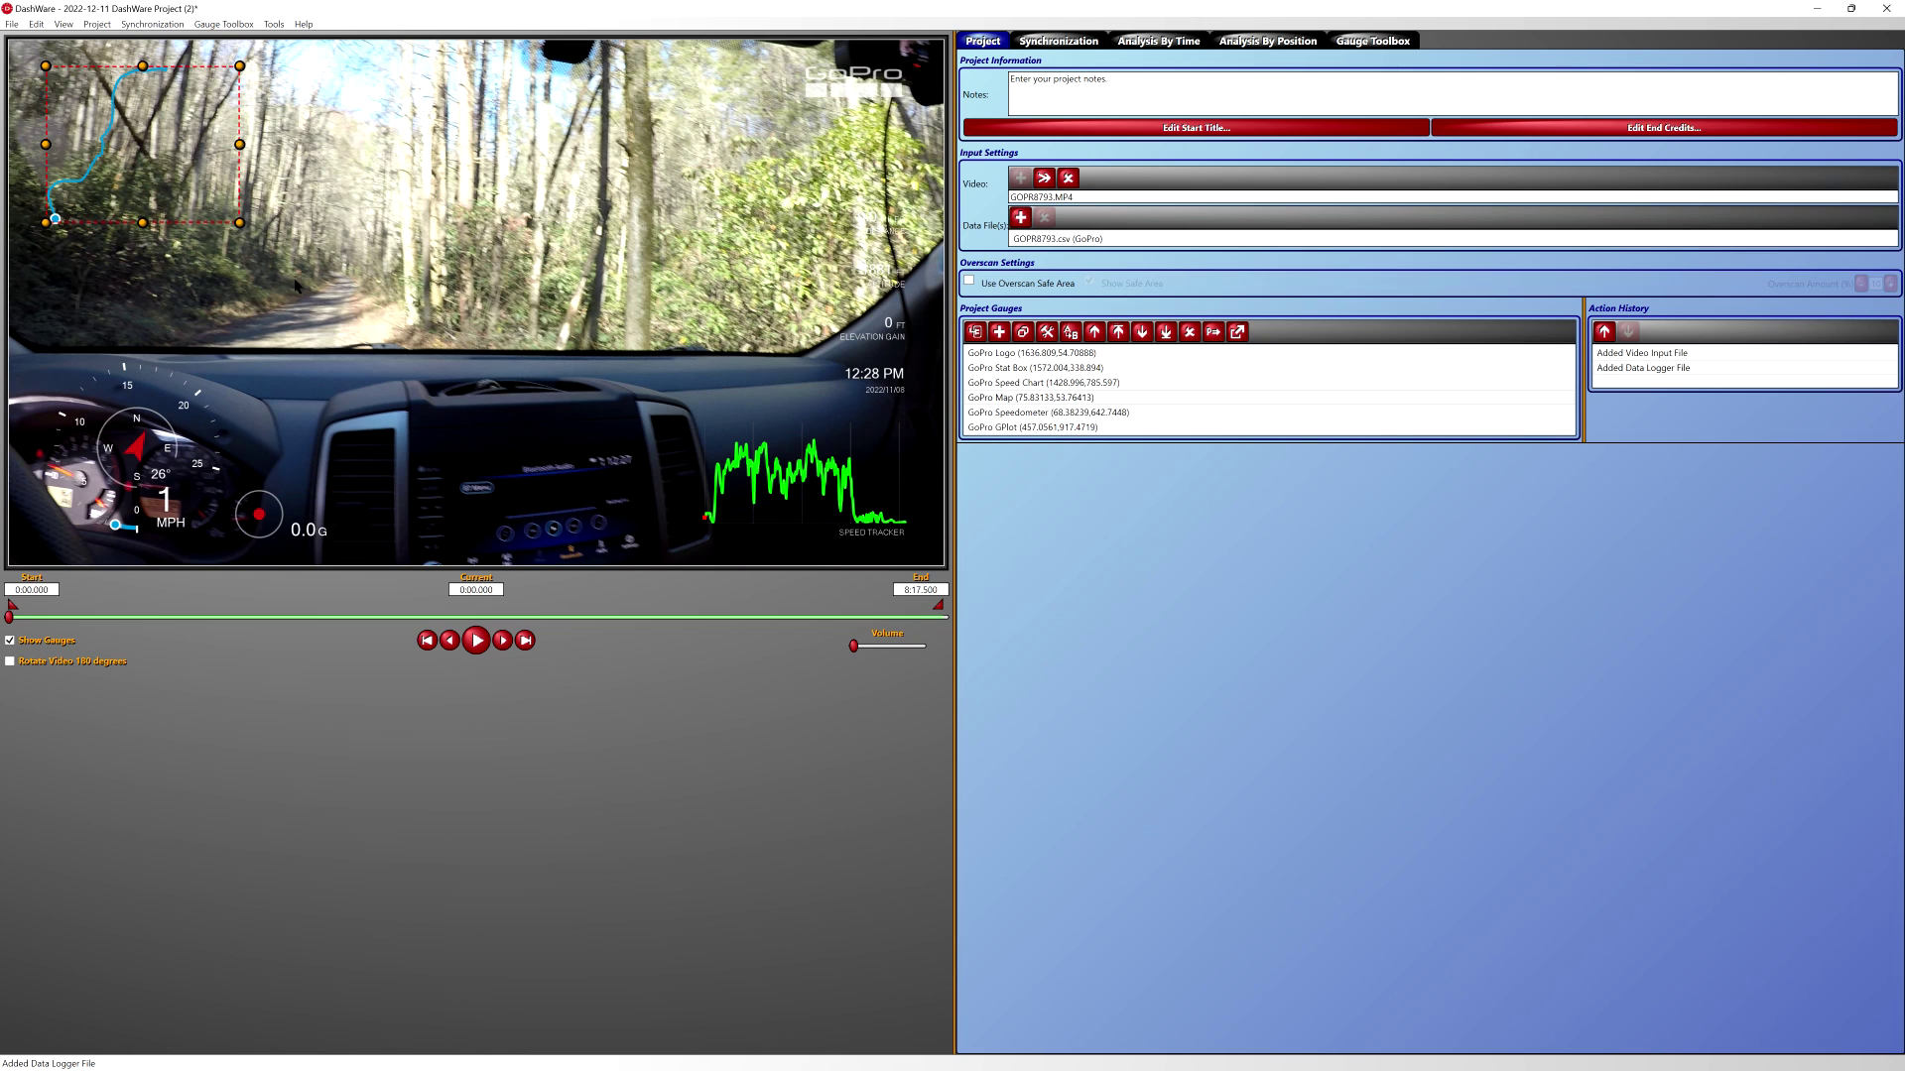
pyautogui.click(804, 482)
pyautogui.click(154, 156)
pyautogui.click(876, 80)
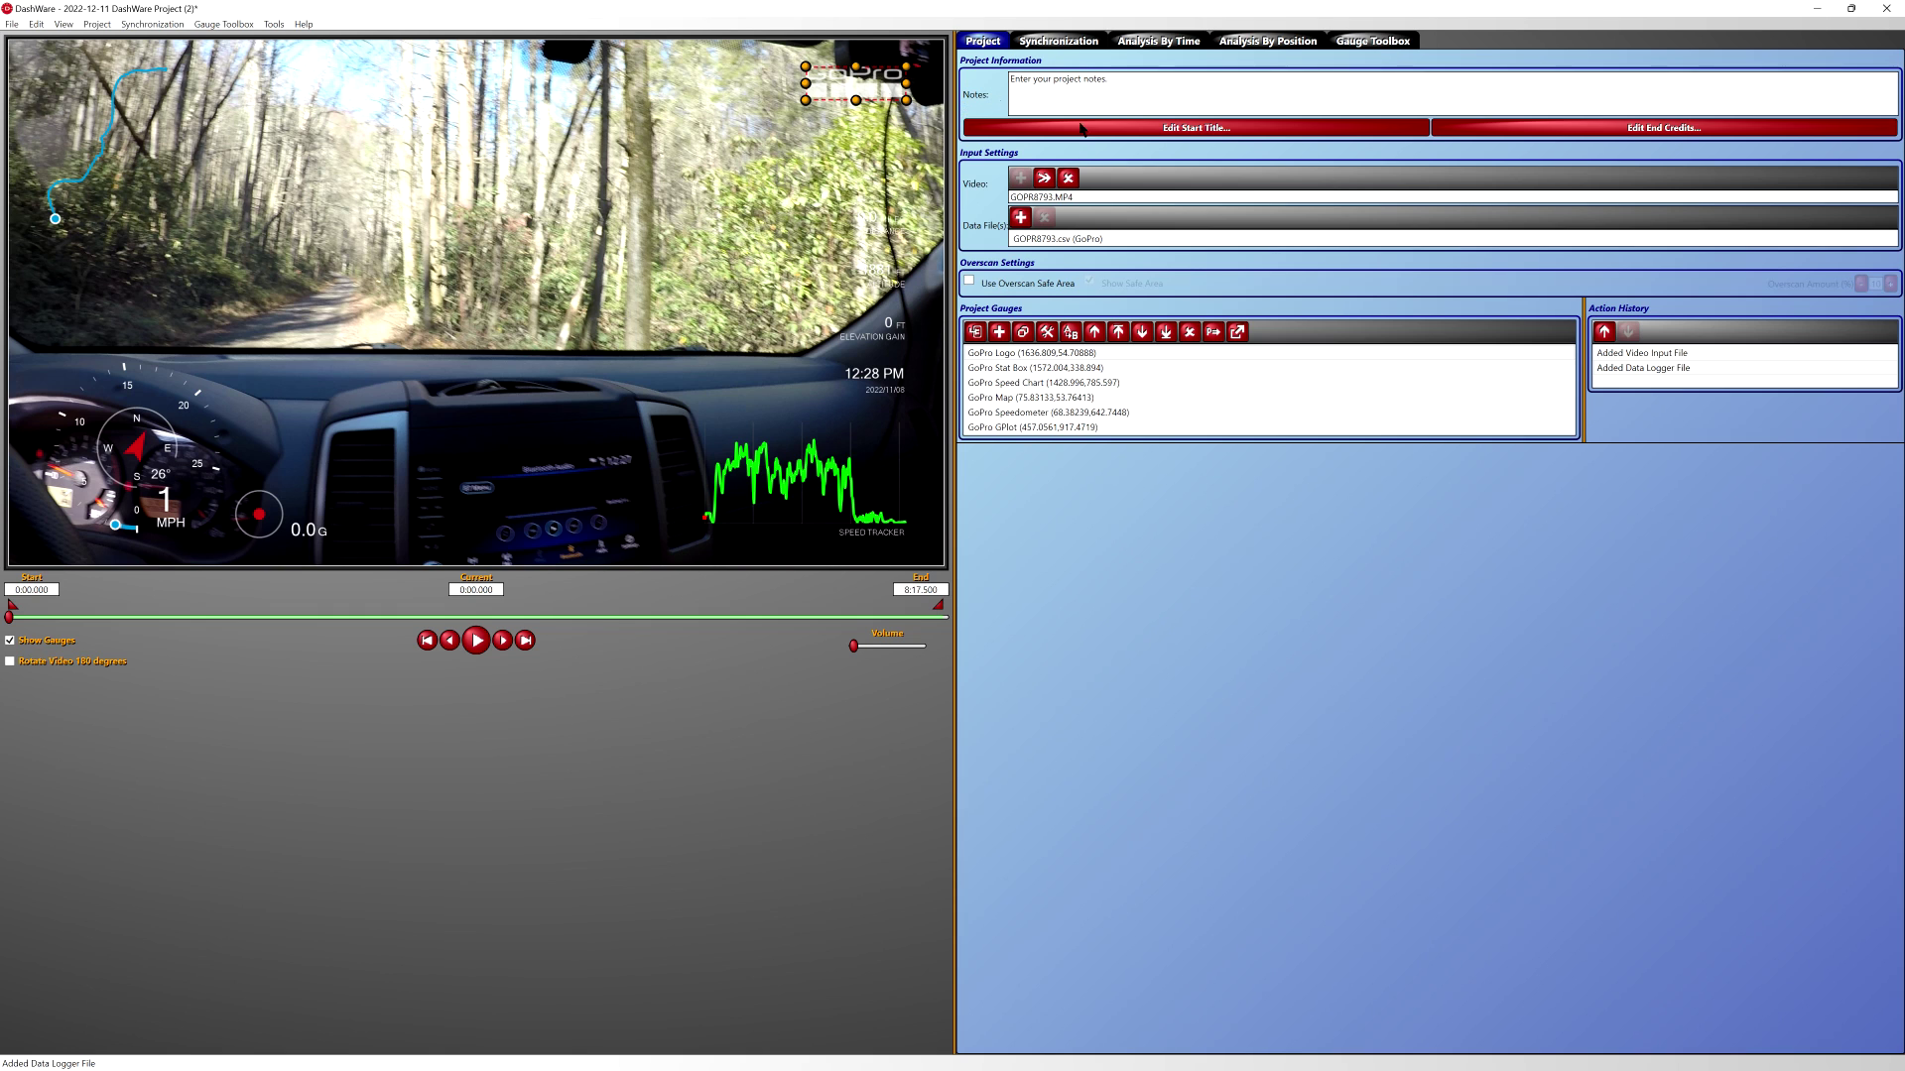
# - Browse the Gauge Toolbox library to the bottom, then return to the Project overview
pyautogui.click(1389, 45)
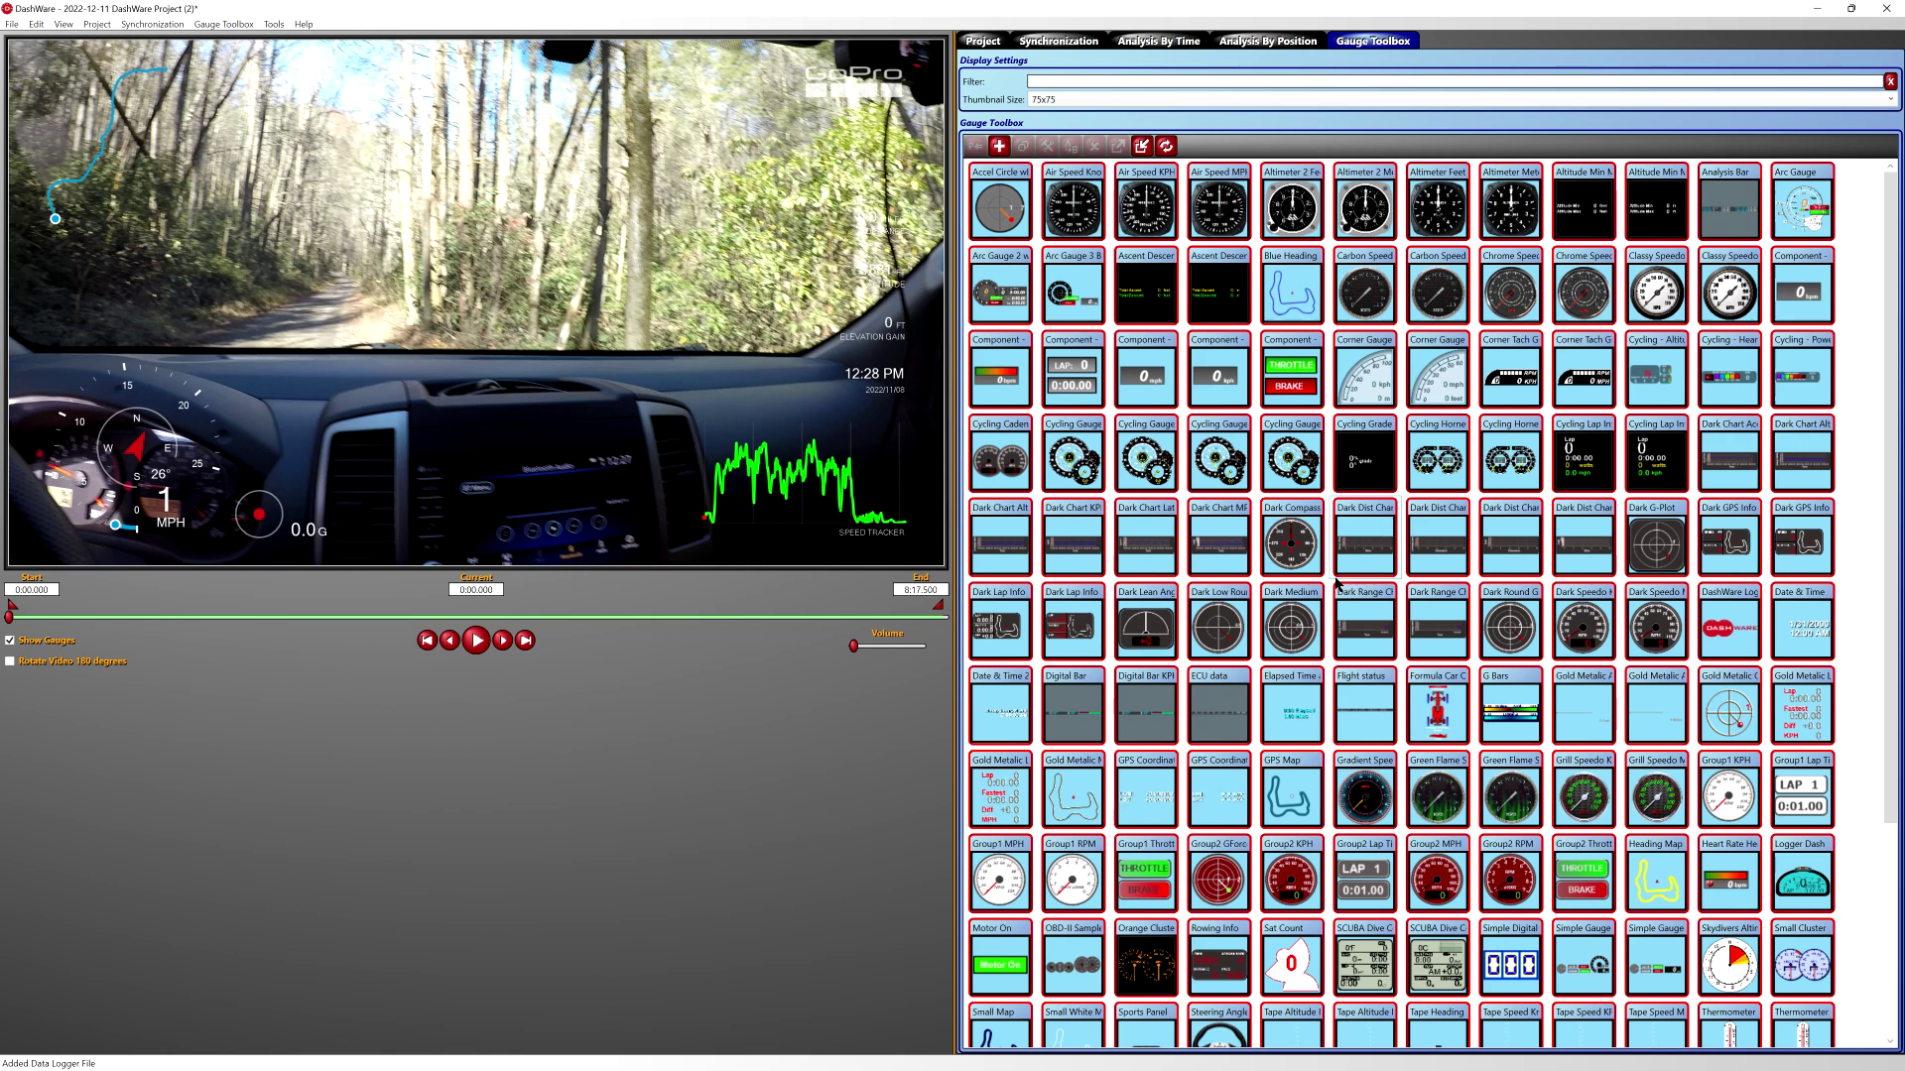
pyautogui.scroll(-4, 1336, 592)
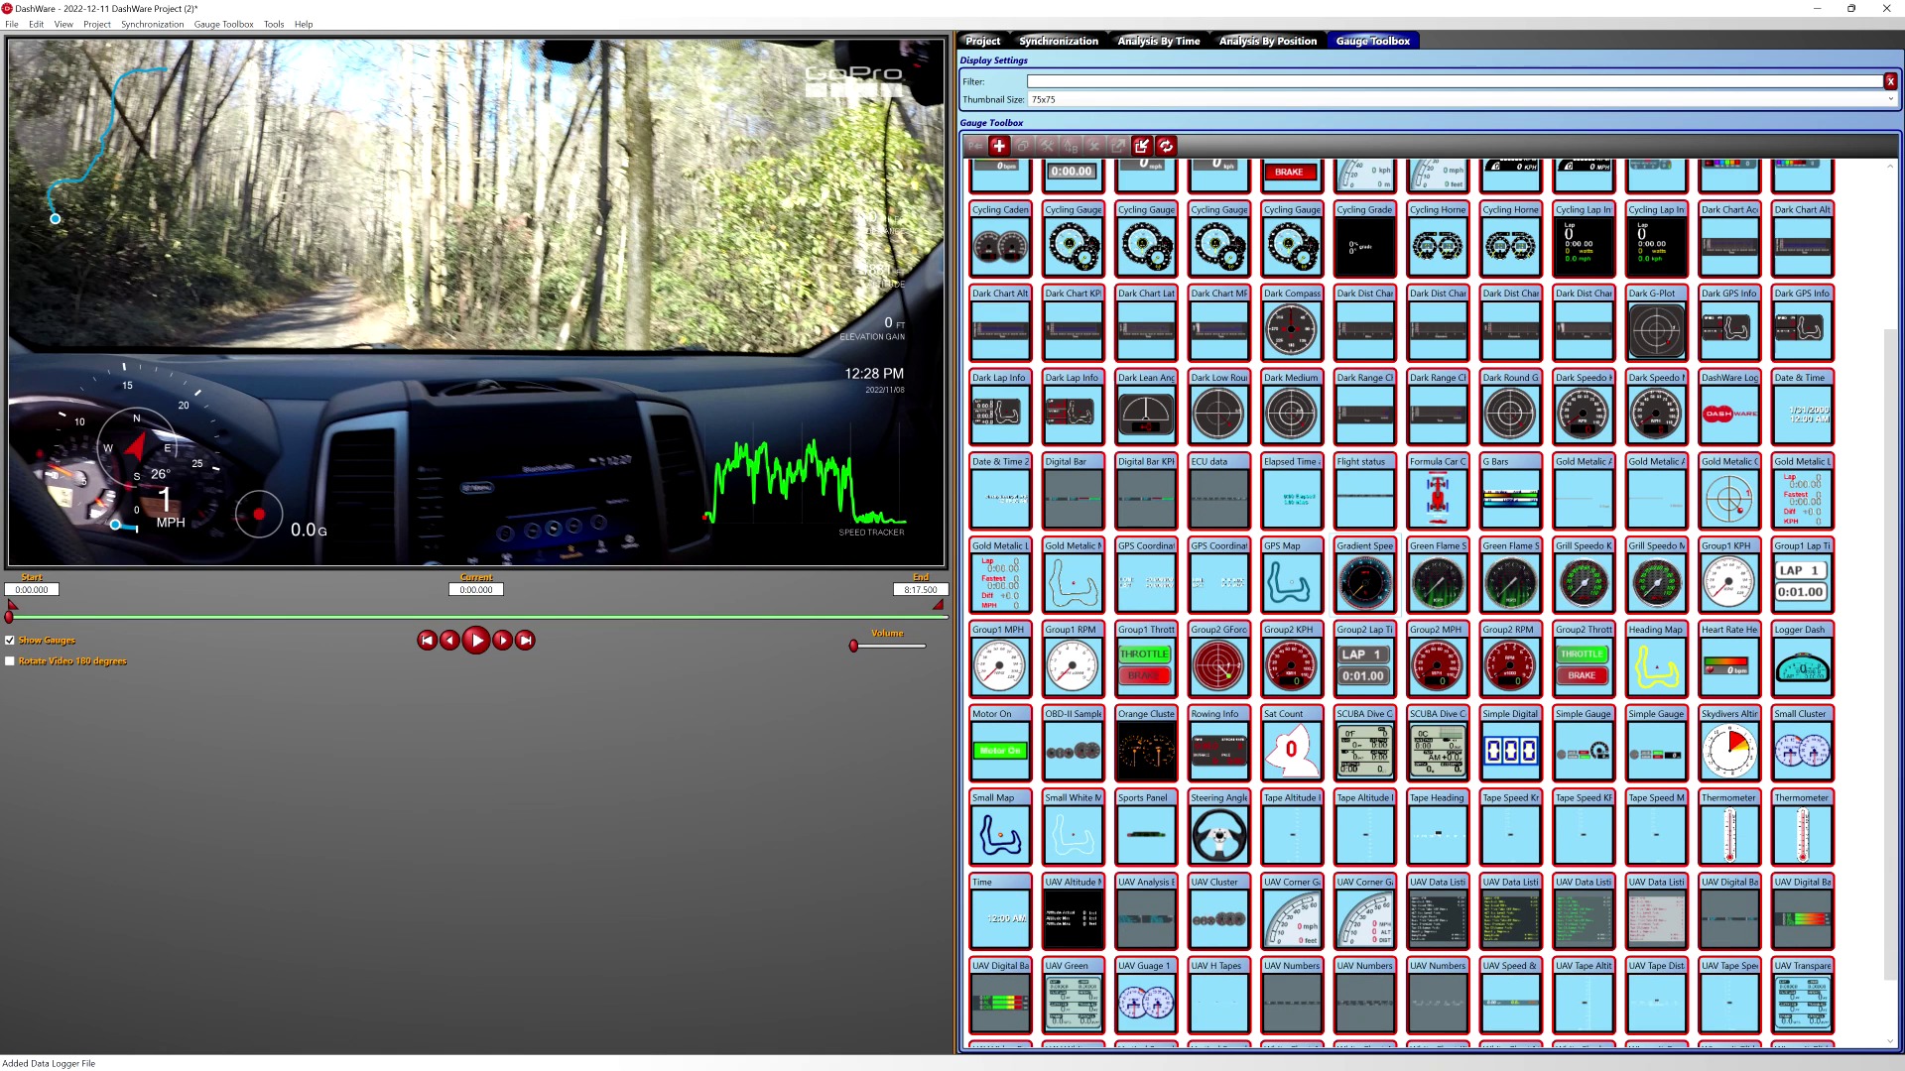
pyautogui.scroll(-1, 1345, 587)
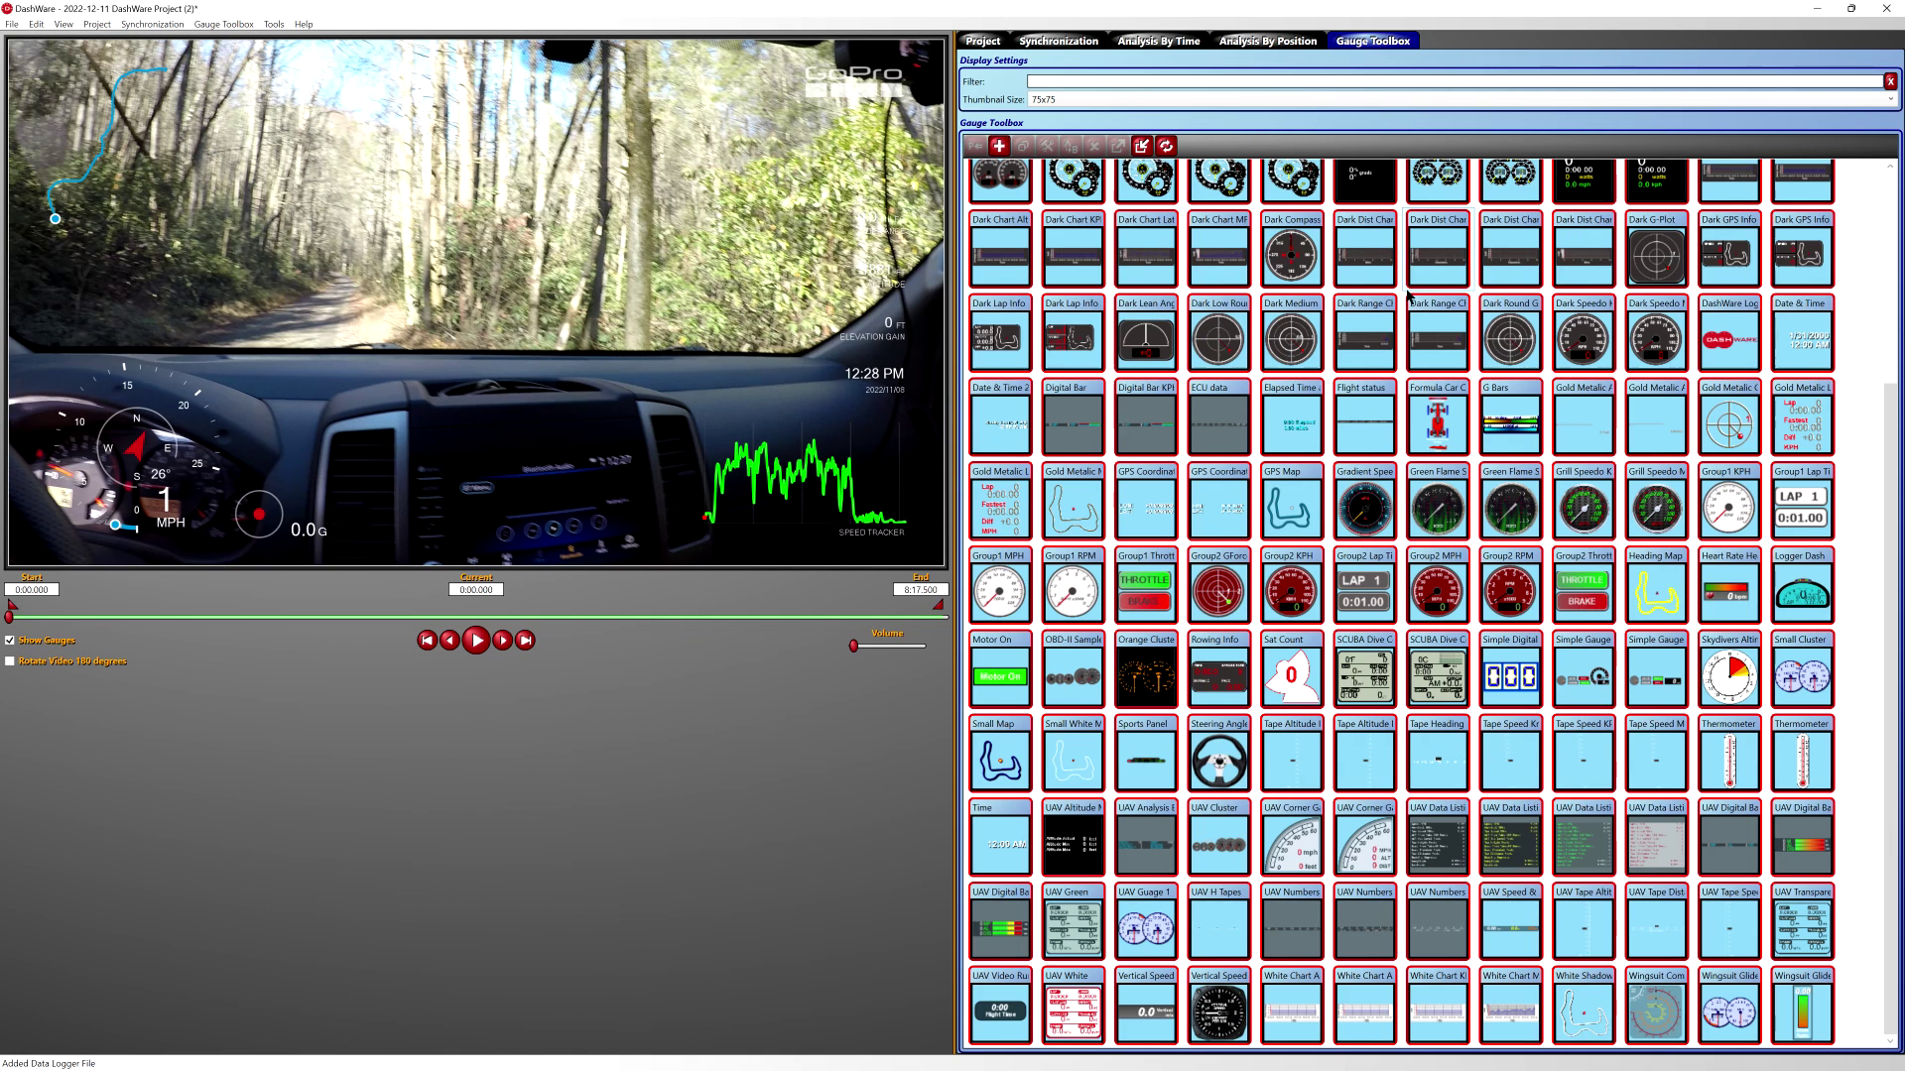
pyautogui.click(983, 41)
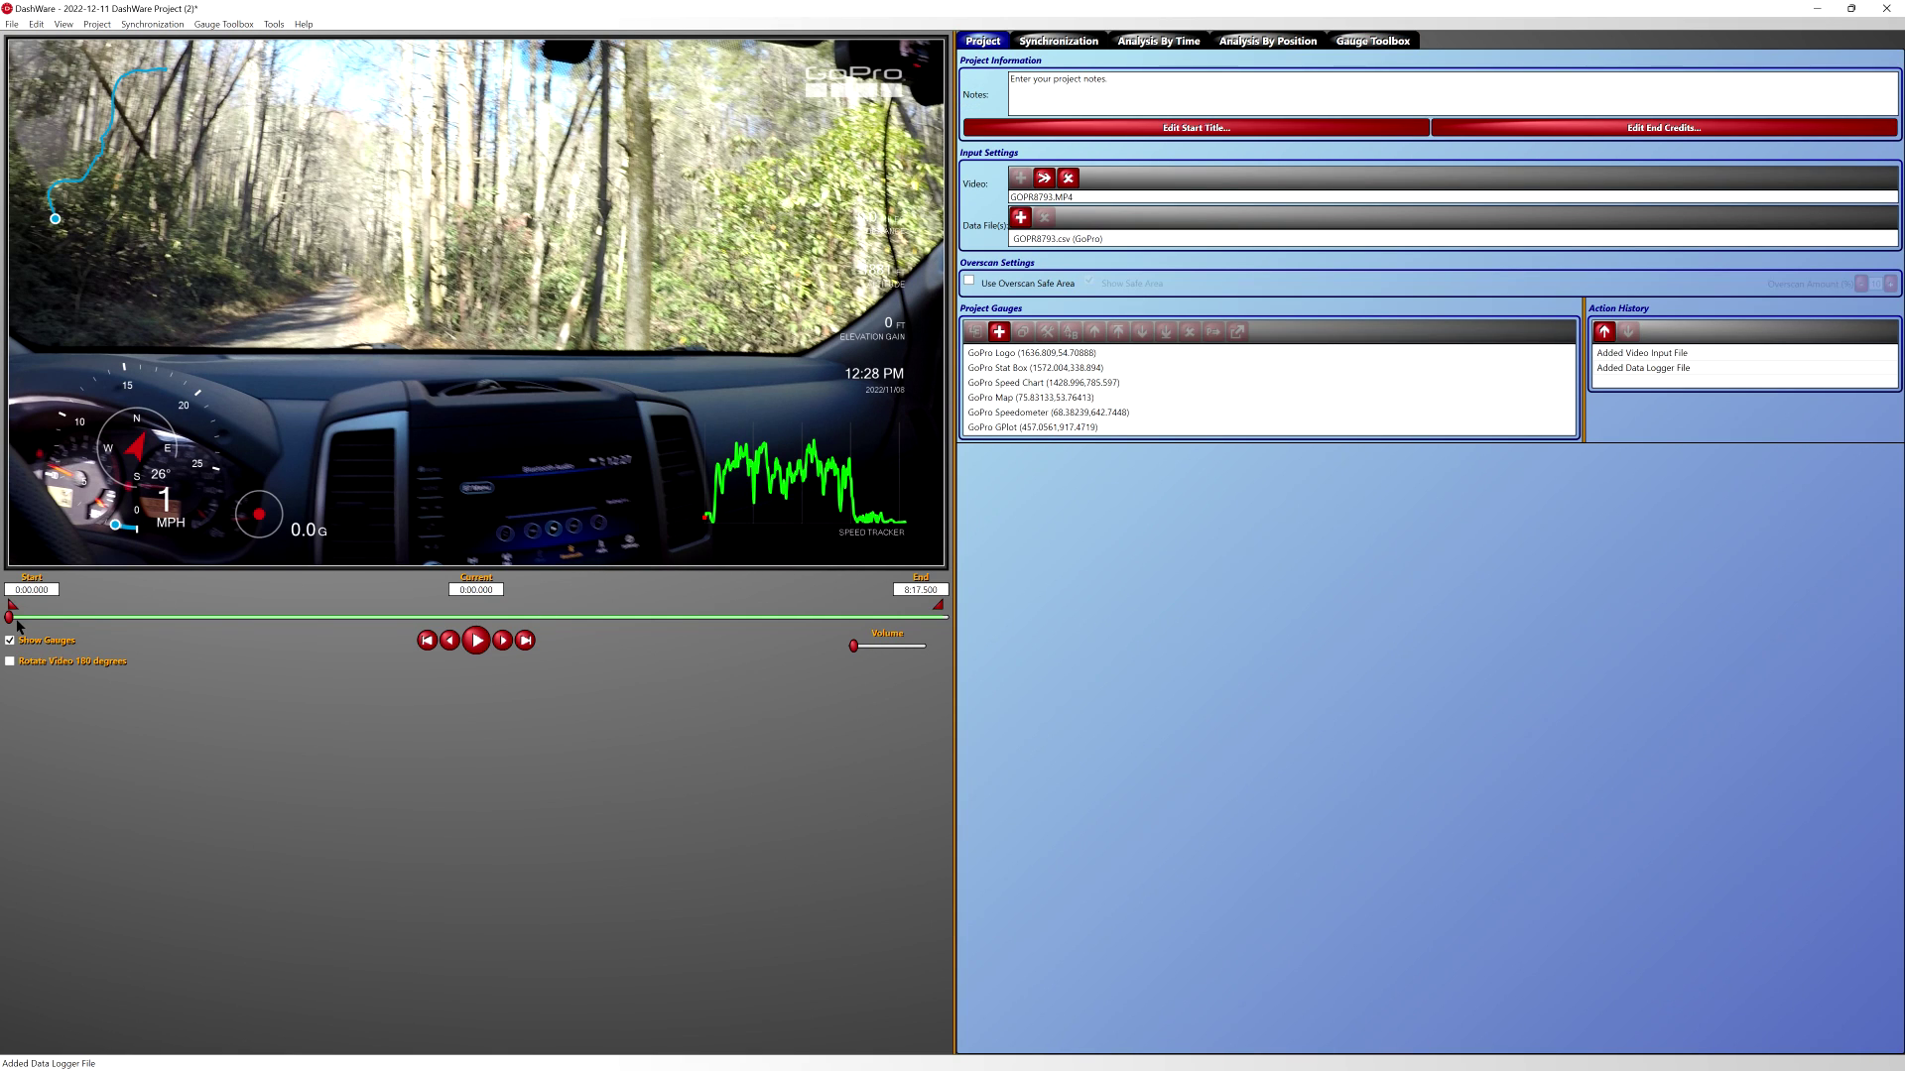
# - Play the drive from about 0:32 and select the map, speedometer, G-force, top-right and stat box gauges
pyautogui.click(70, 618)
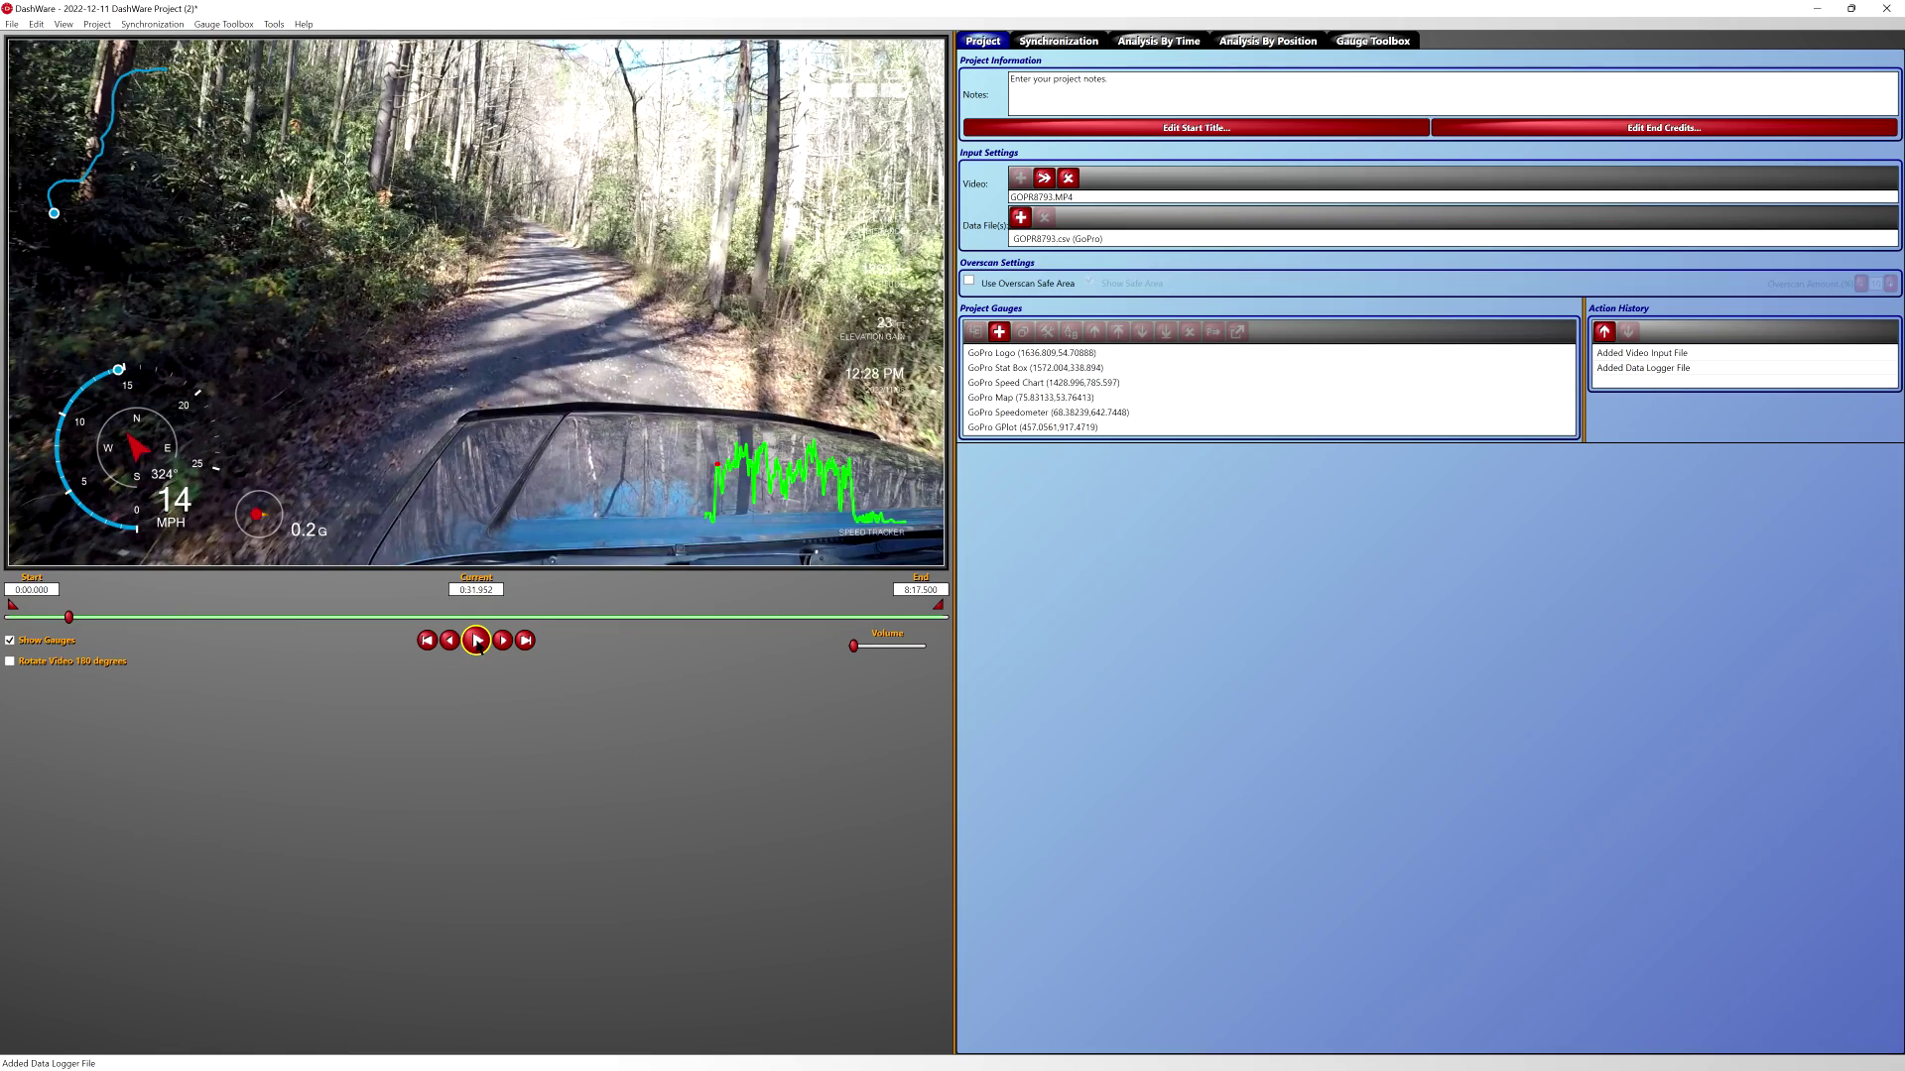
pyautogui.click(478, 640)
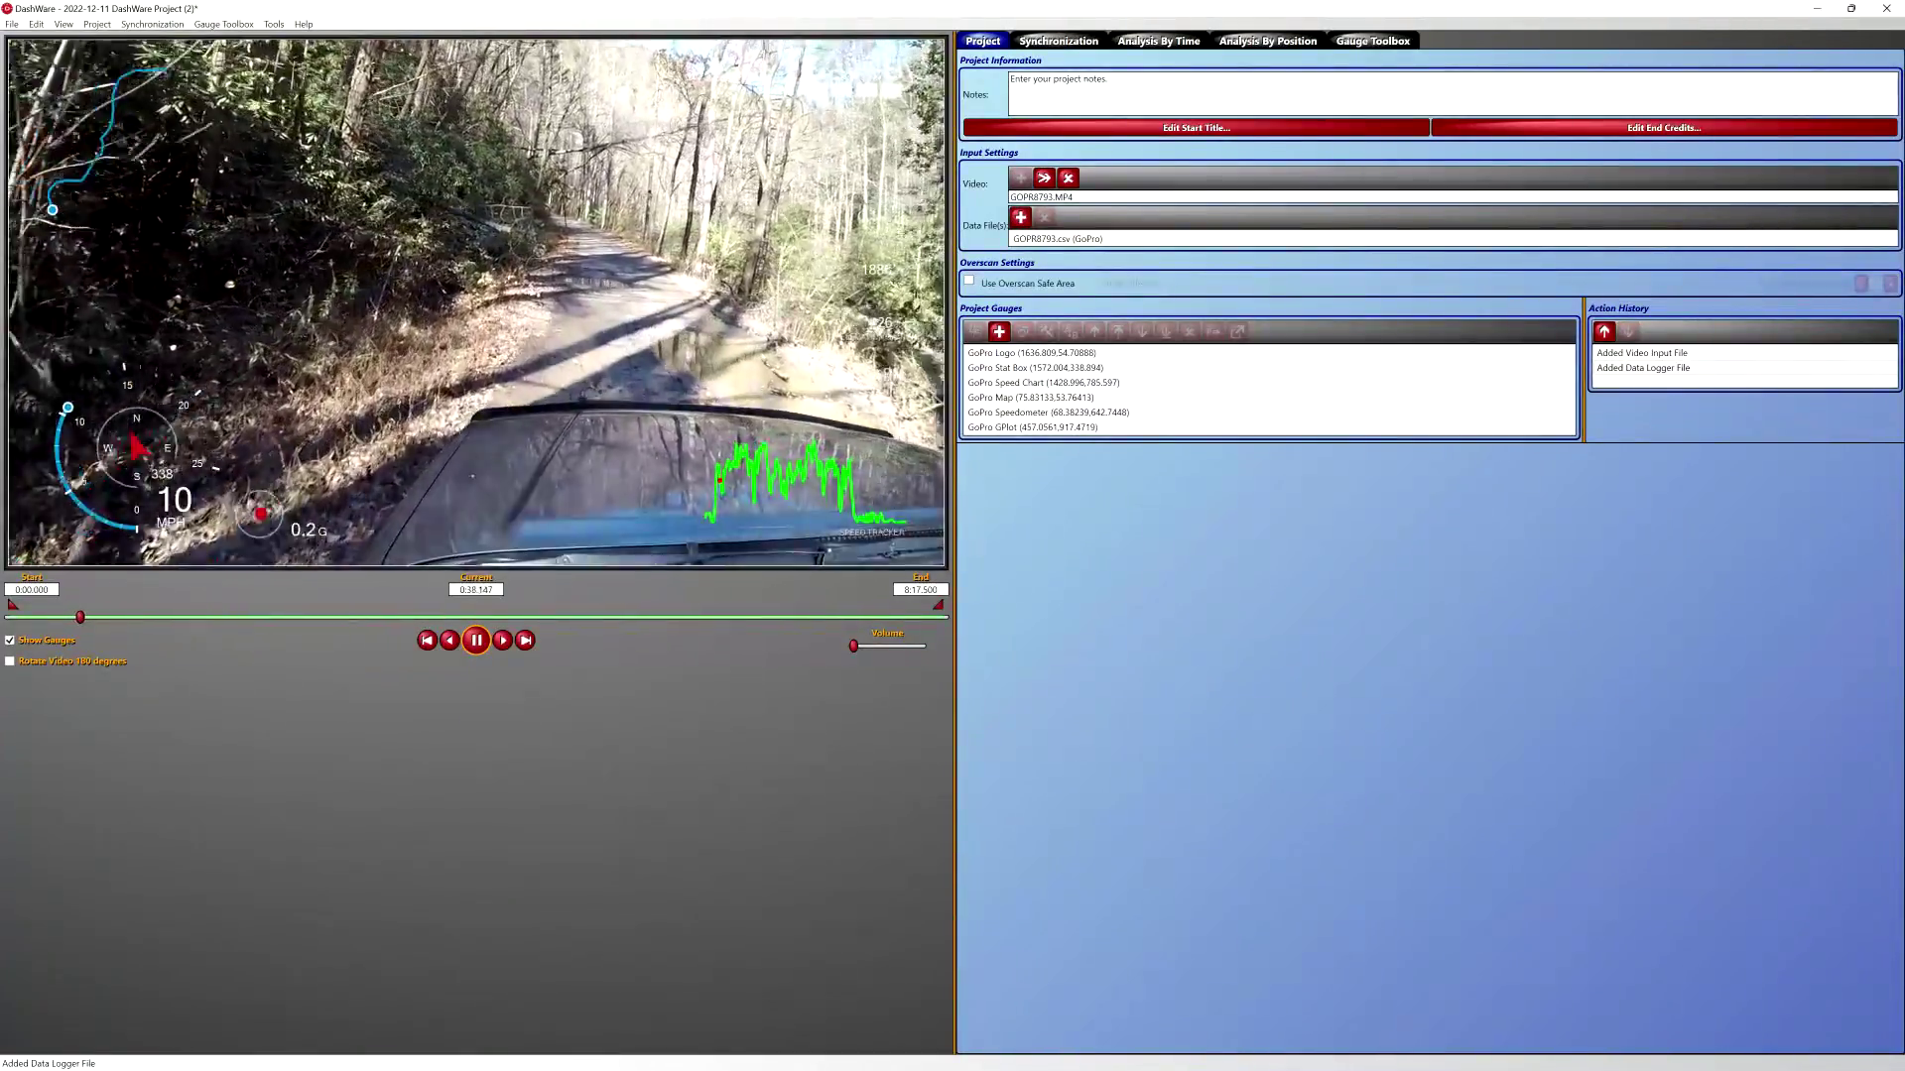
pyautogui.click(142, 144)
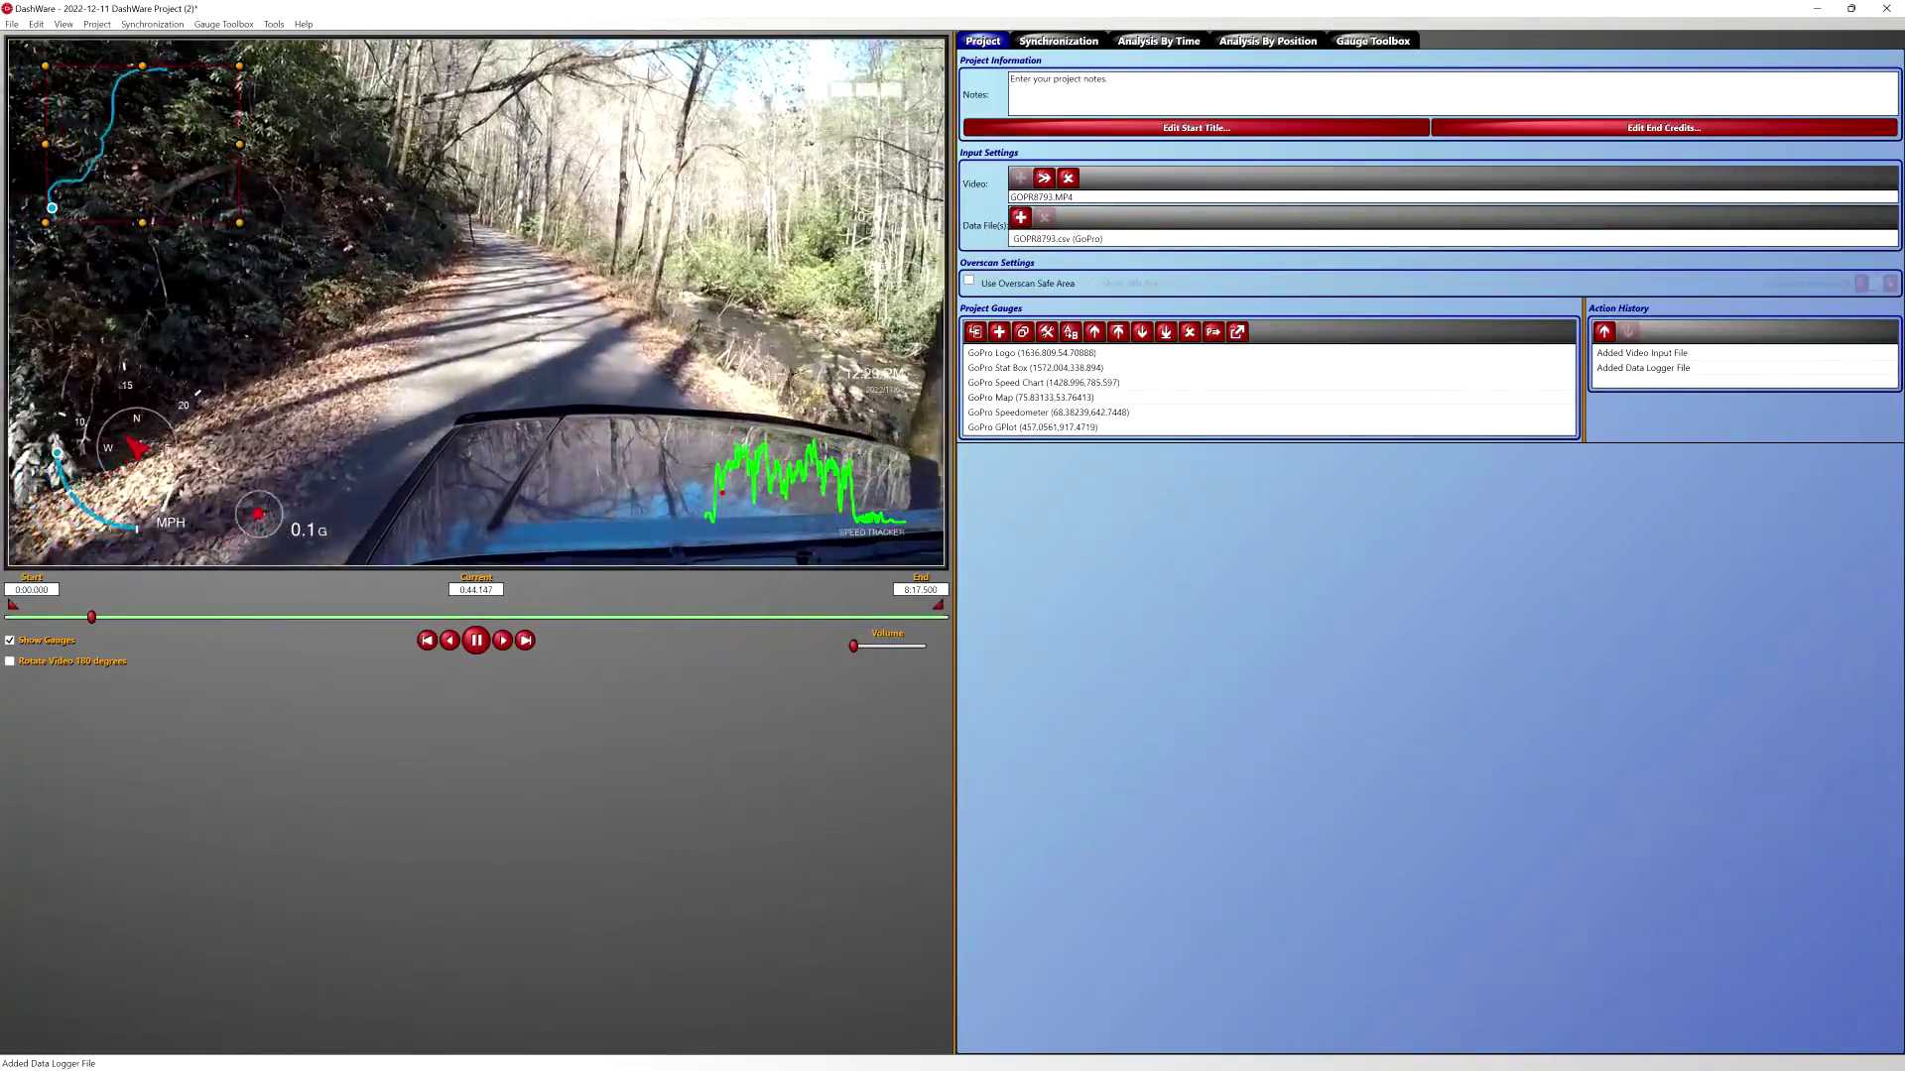
pyautogui.click(136, 447)
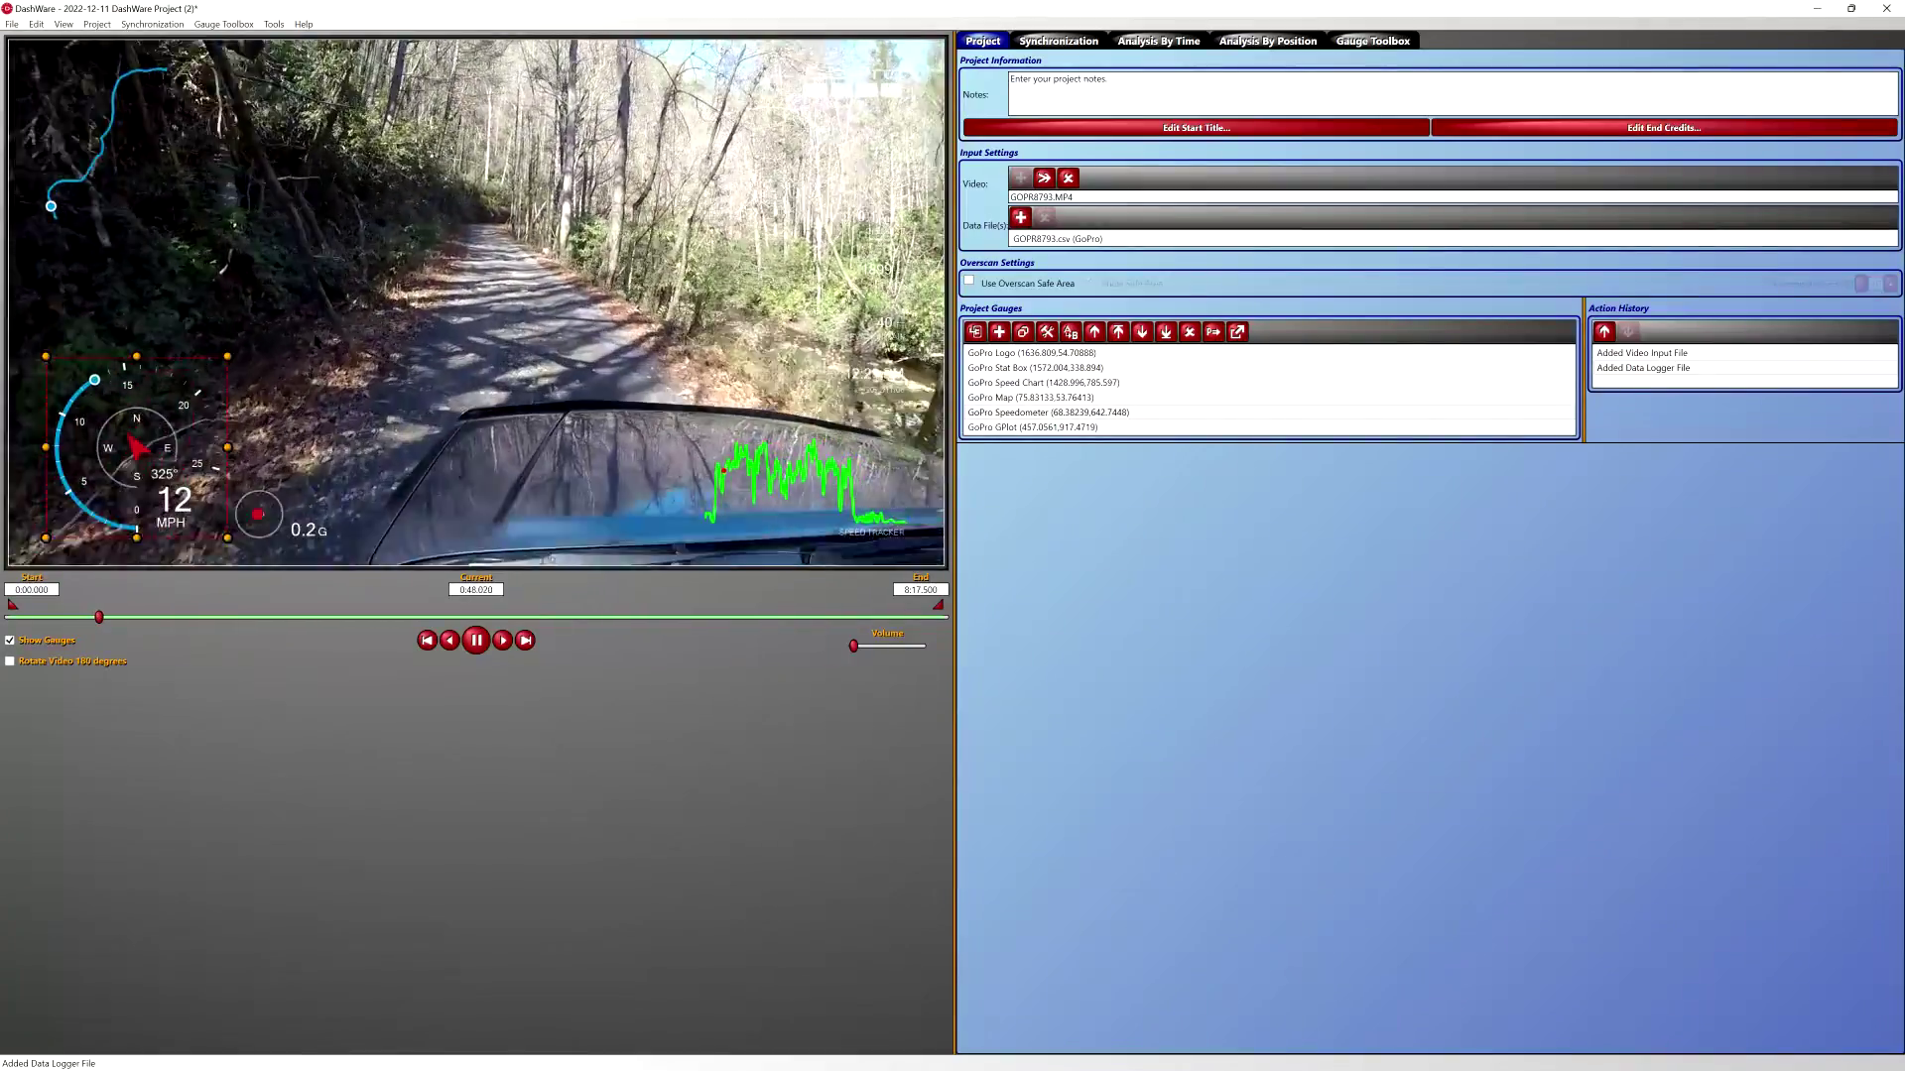
pyautogui.click(288, 523)
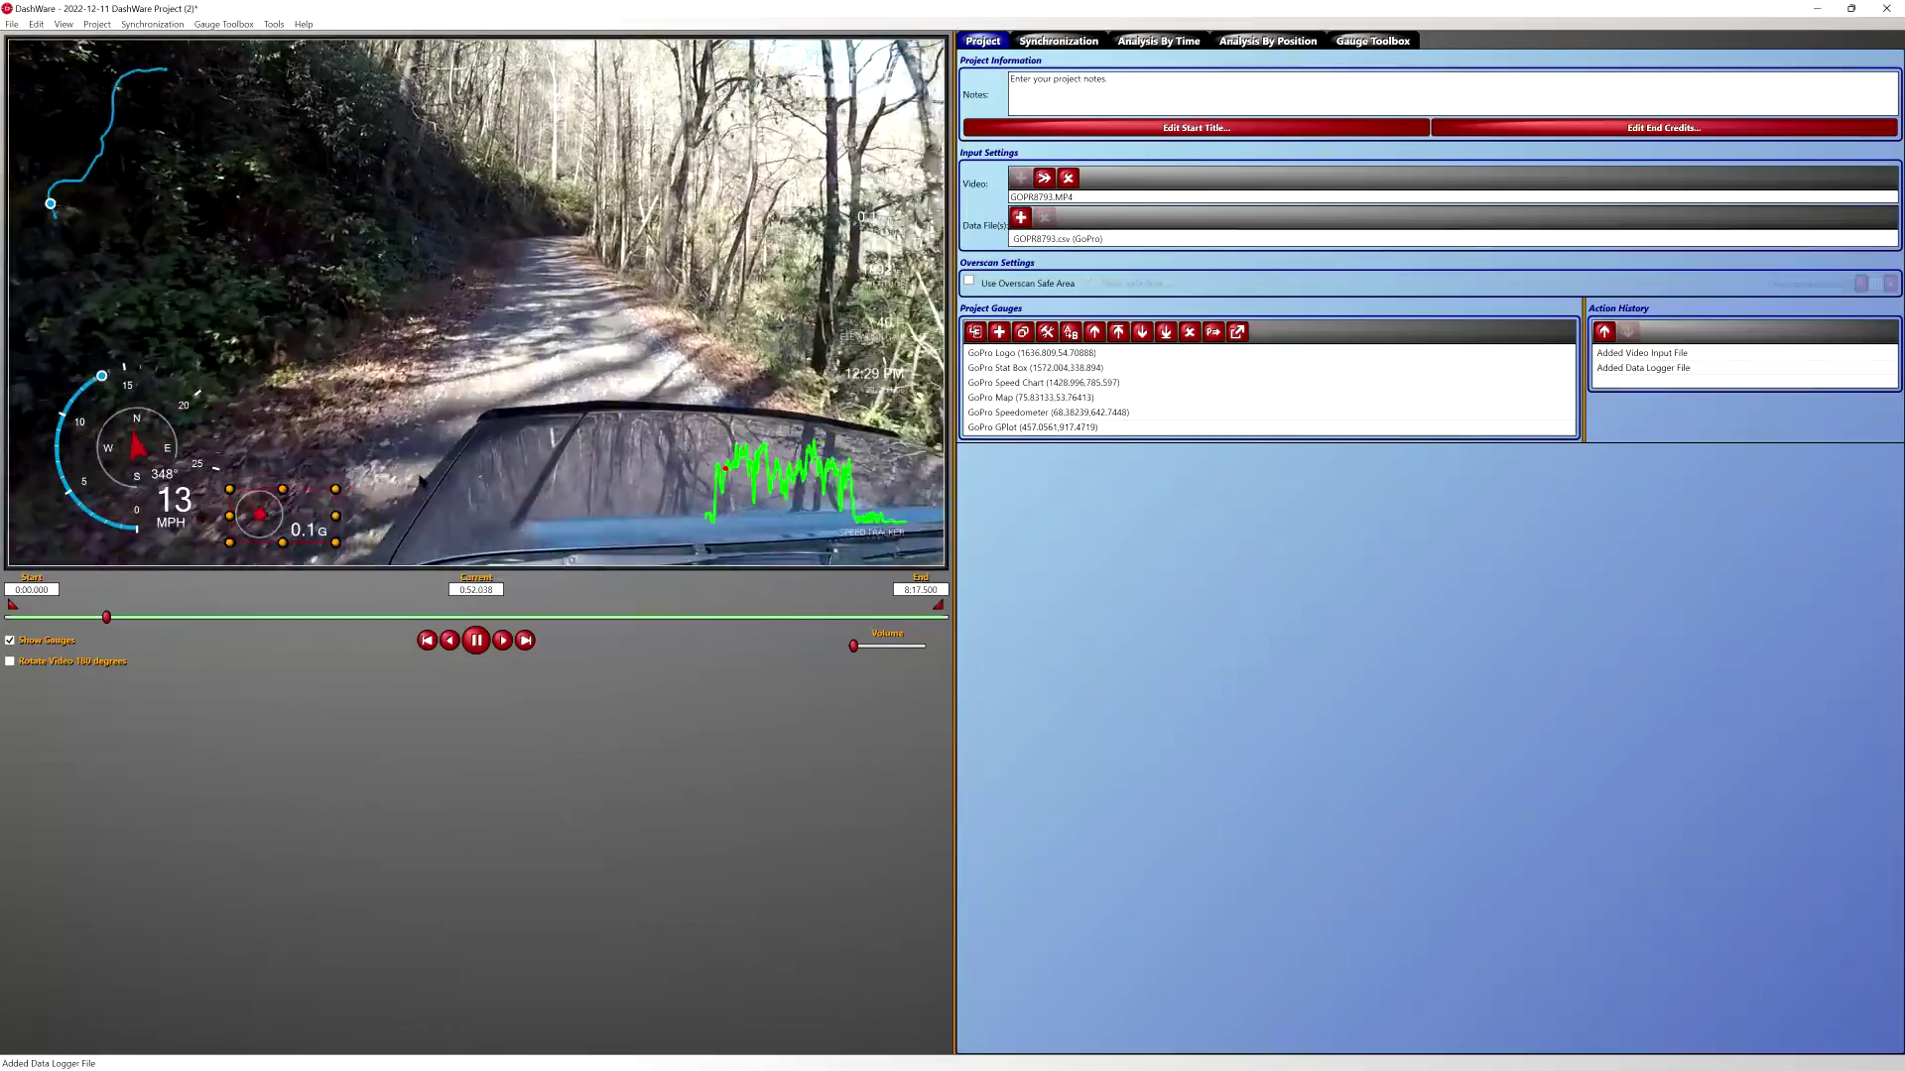
pyautogui.click(859, 92)
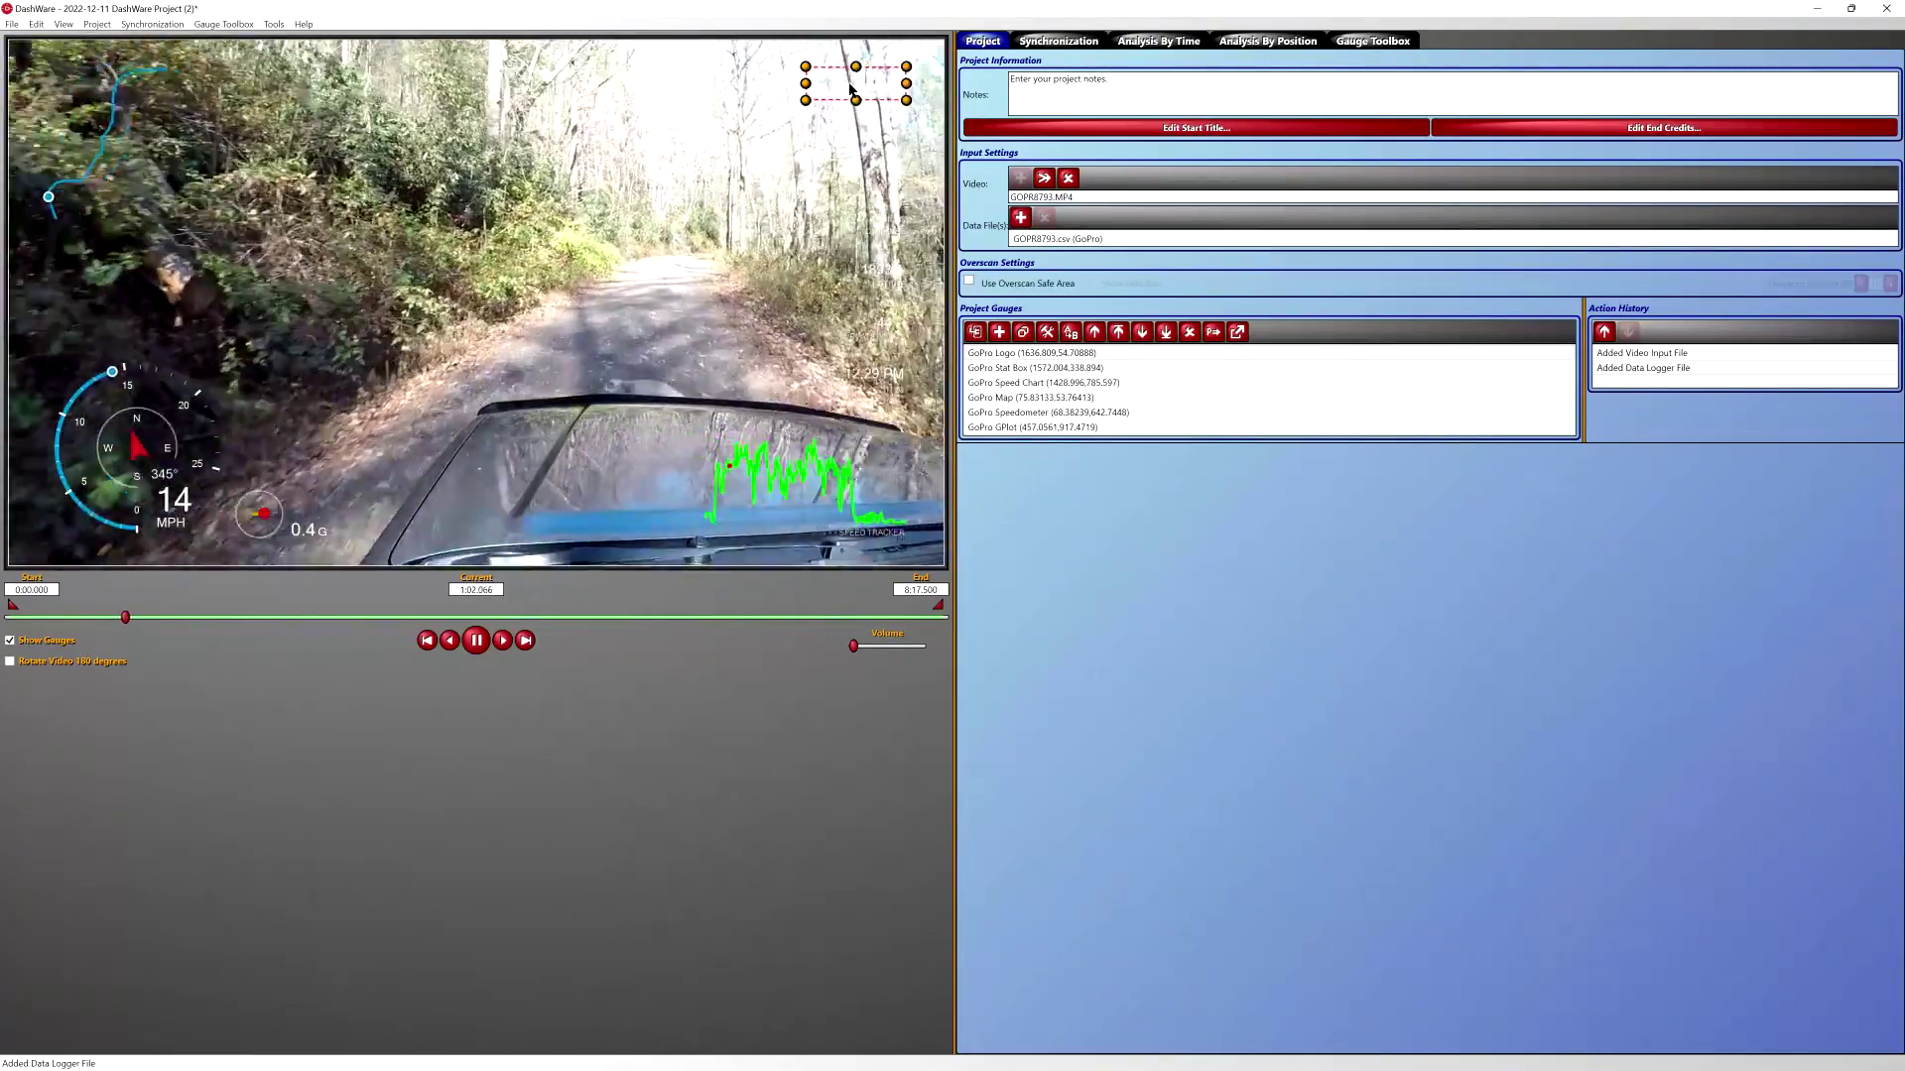
pyautogui.click(868, 278)
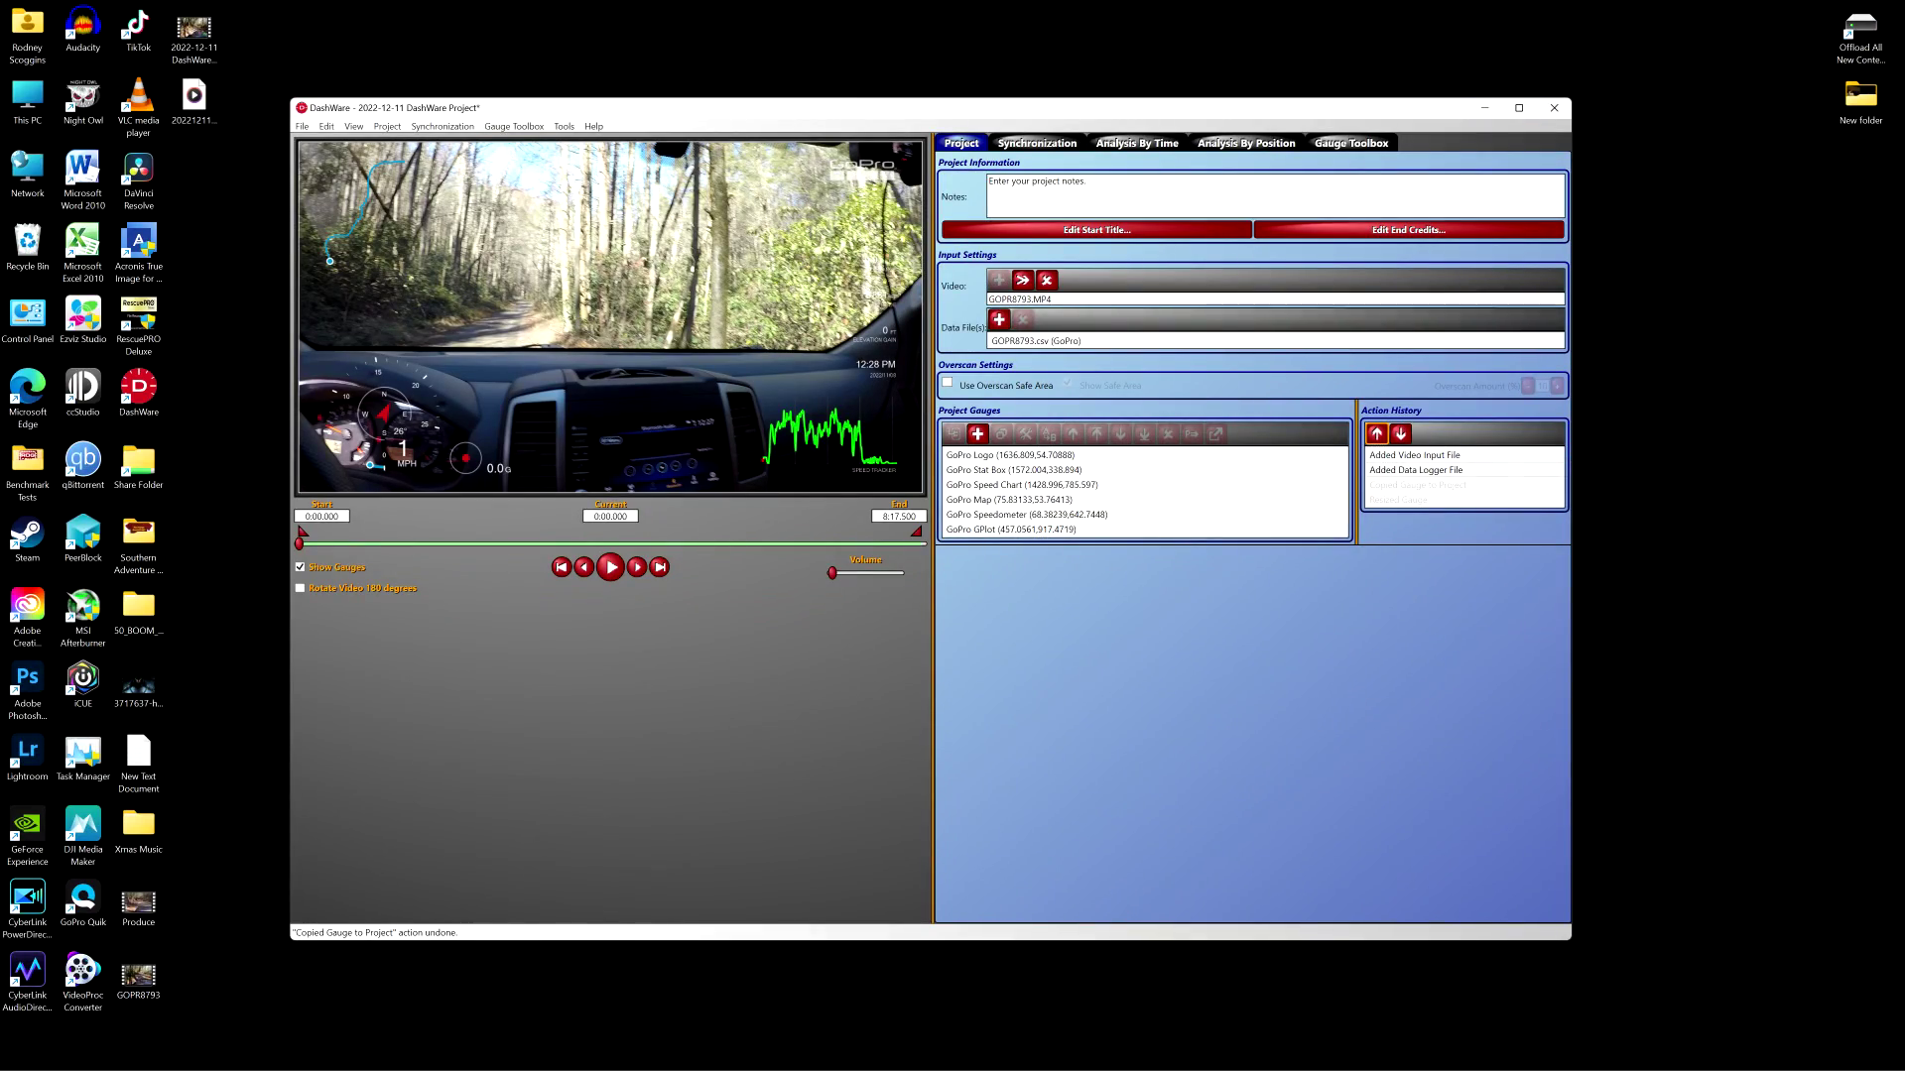
# - Open the Create Video dialog from the File menu
pyautogui.click(301, 126)
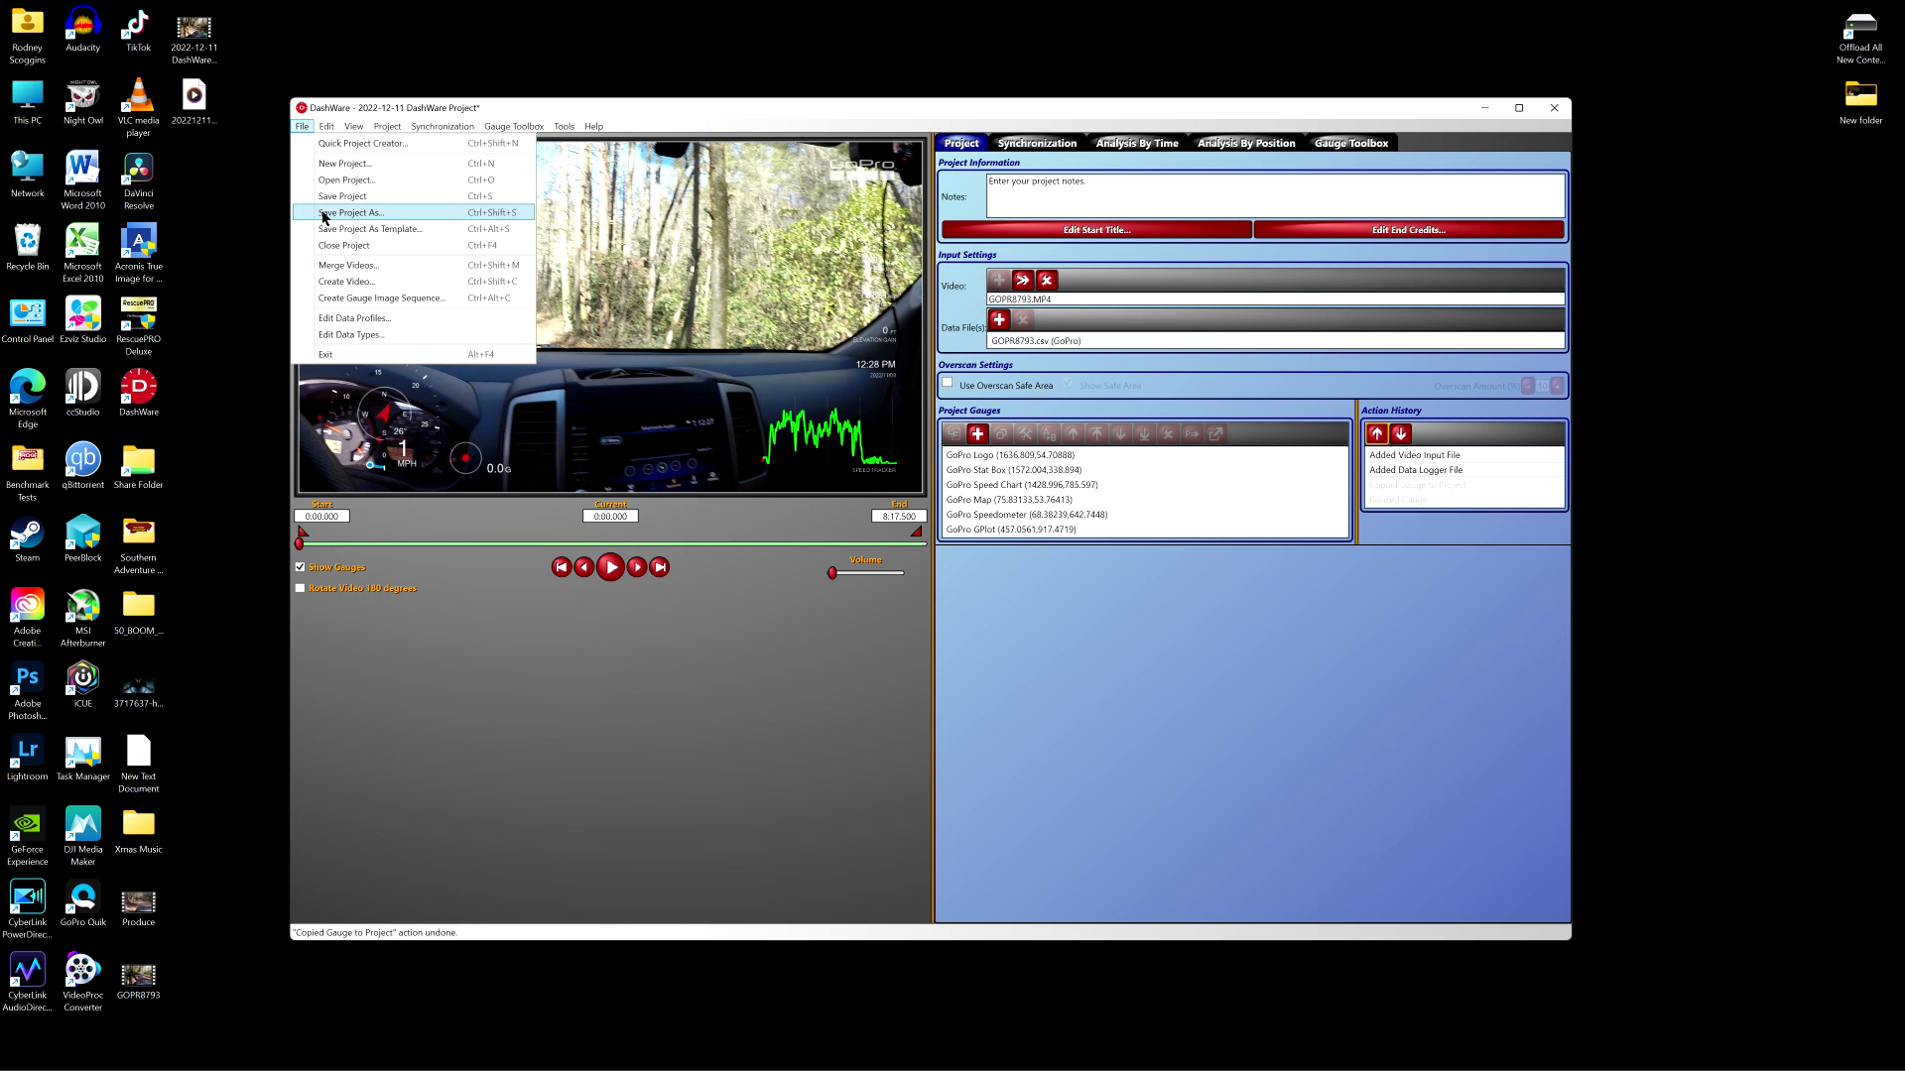
pyautogui.click(330, 282)
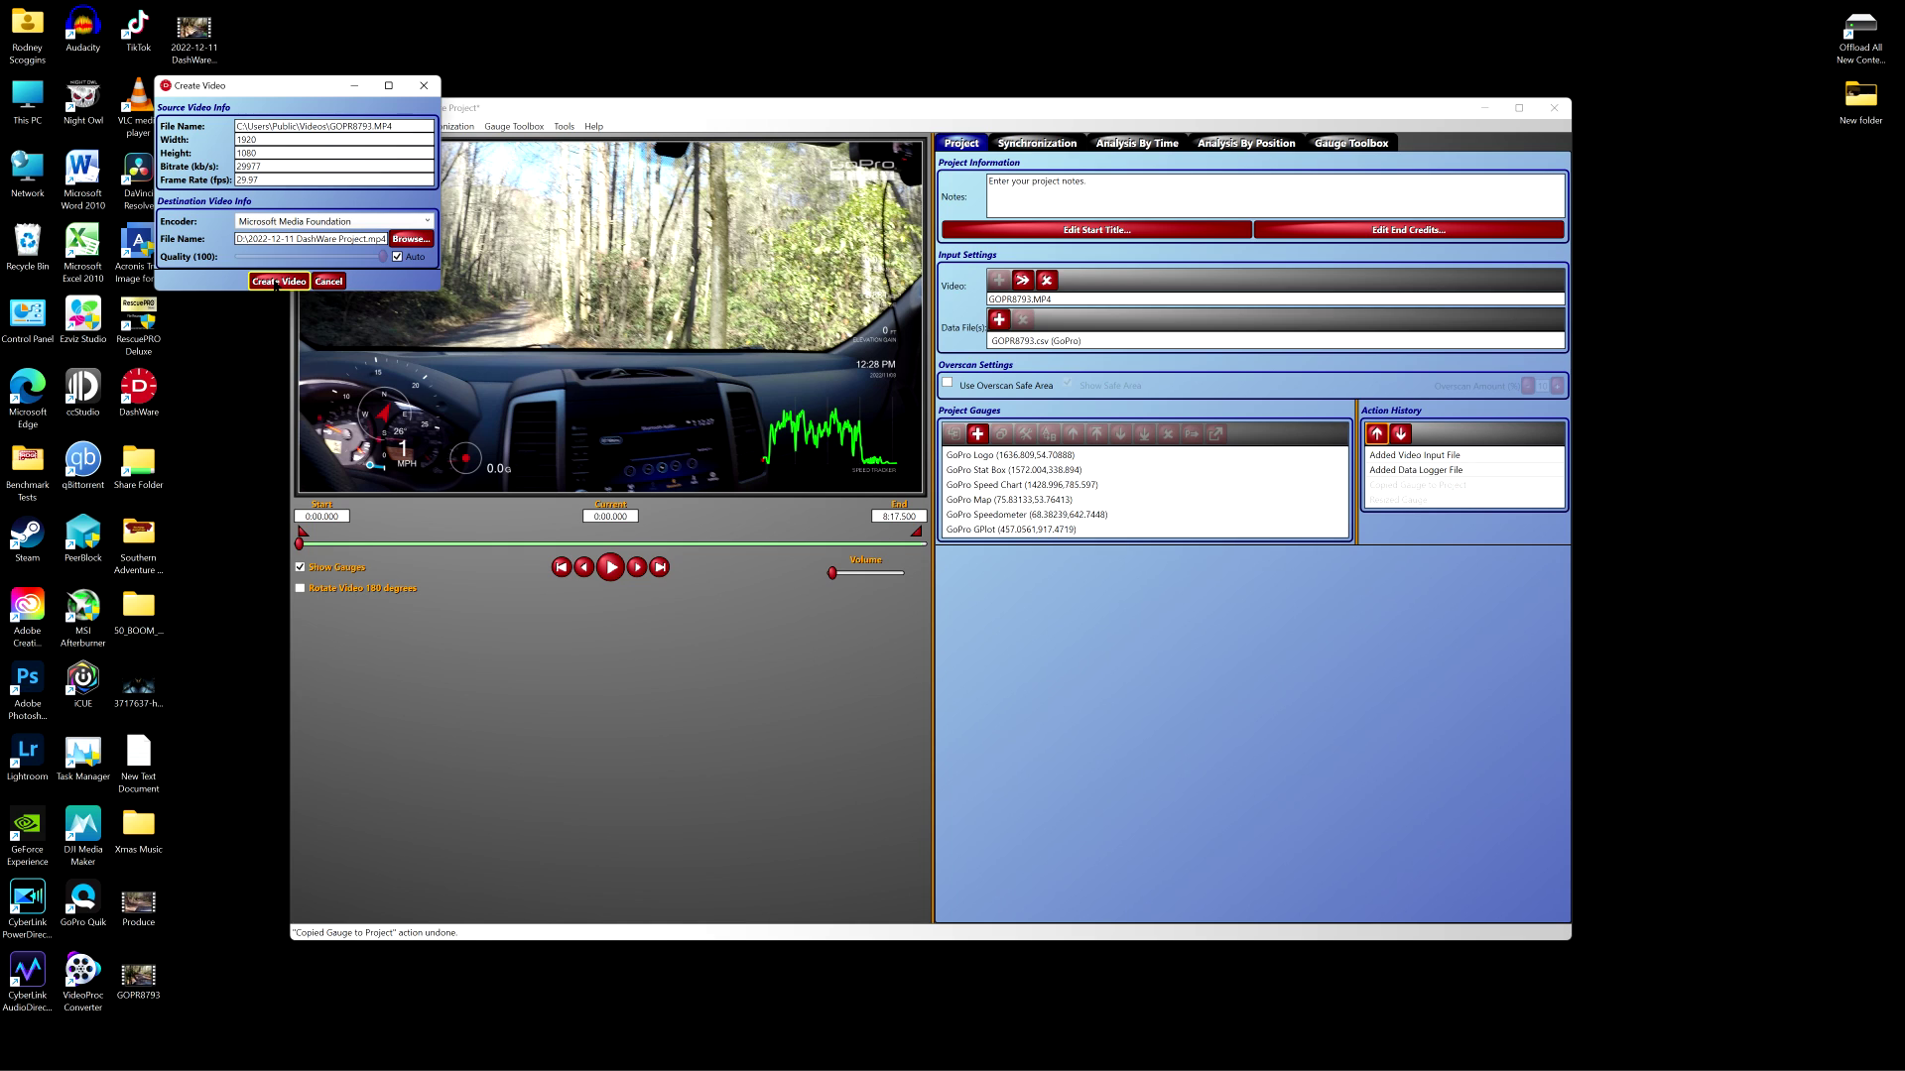
# - Start rendering the overlaid video and bring up Task Manager to watch system load
pyautogui.click(276, 281)
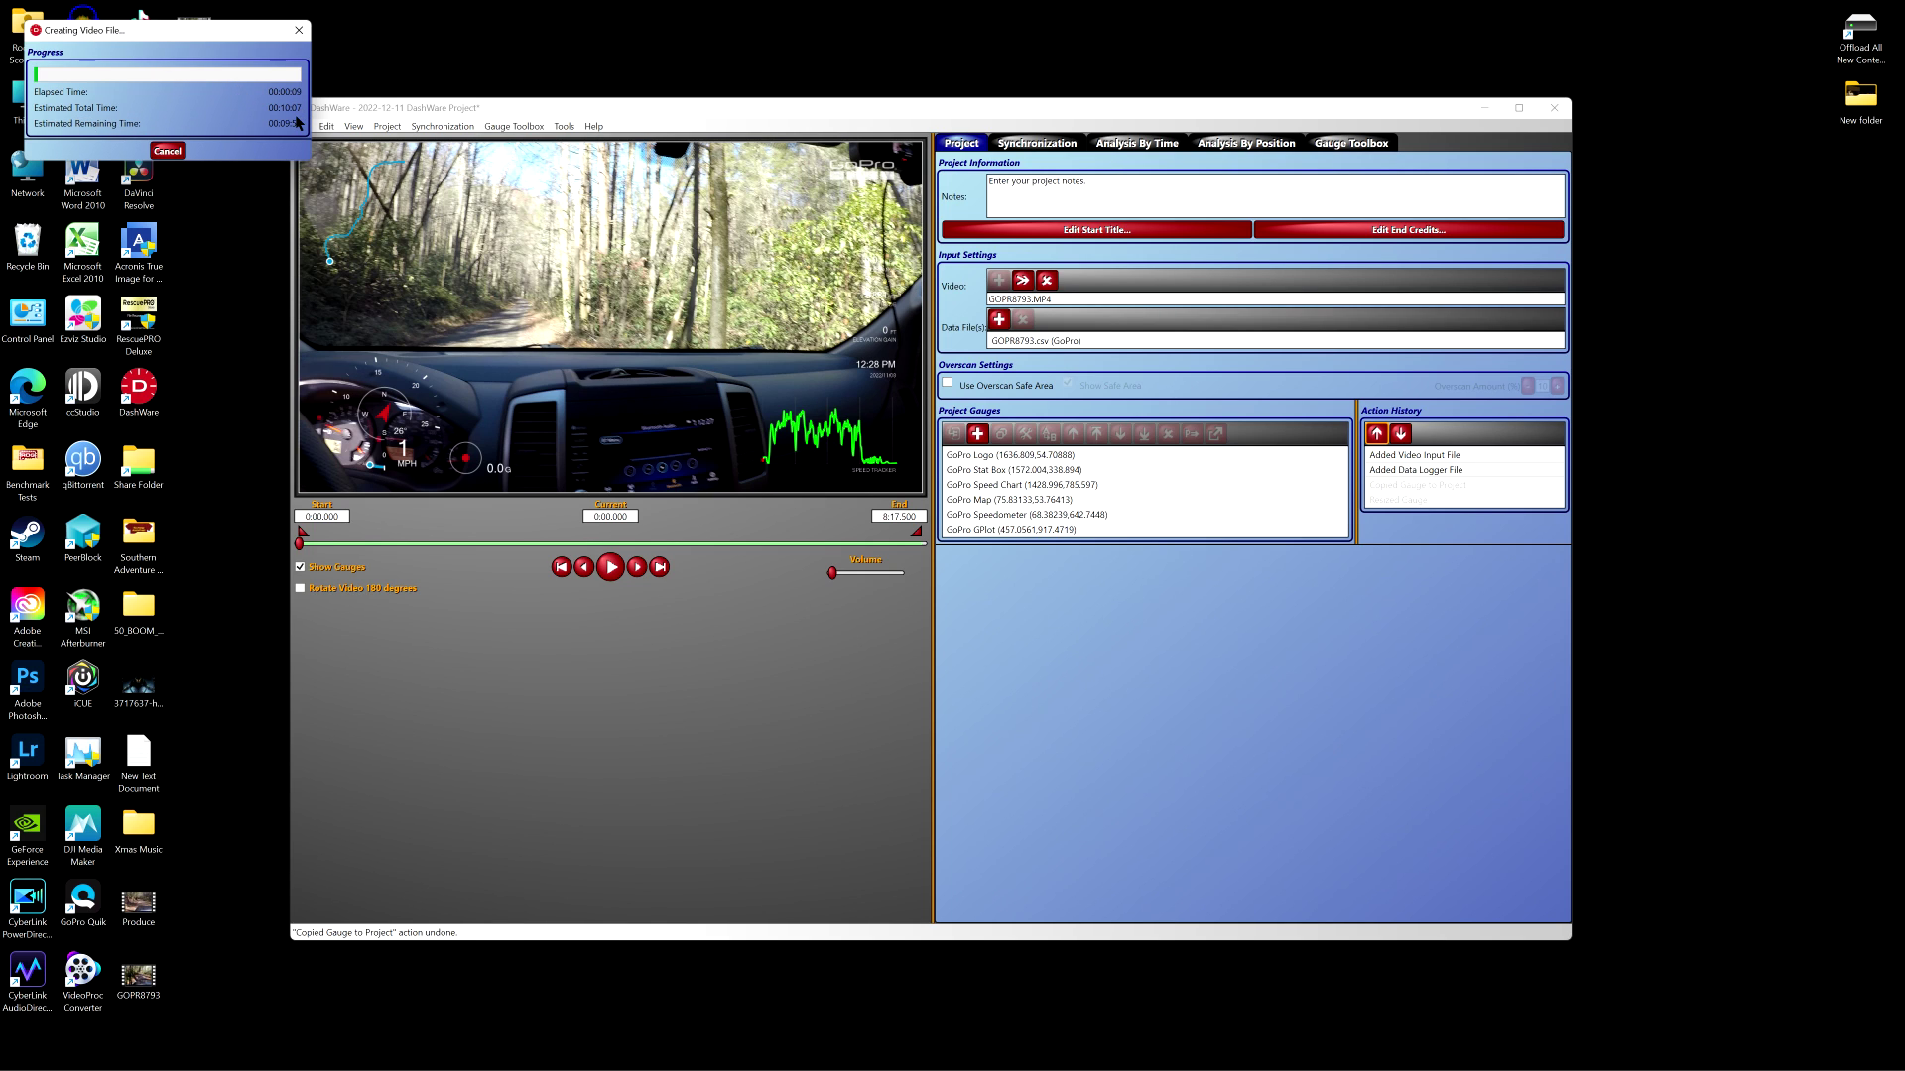
pyautogui.moveTo(285, 1068)
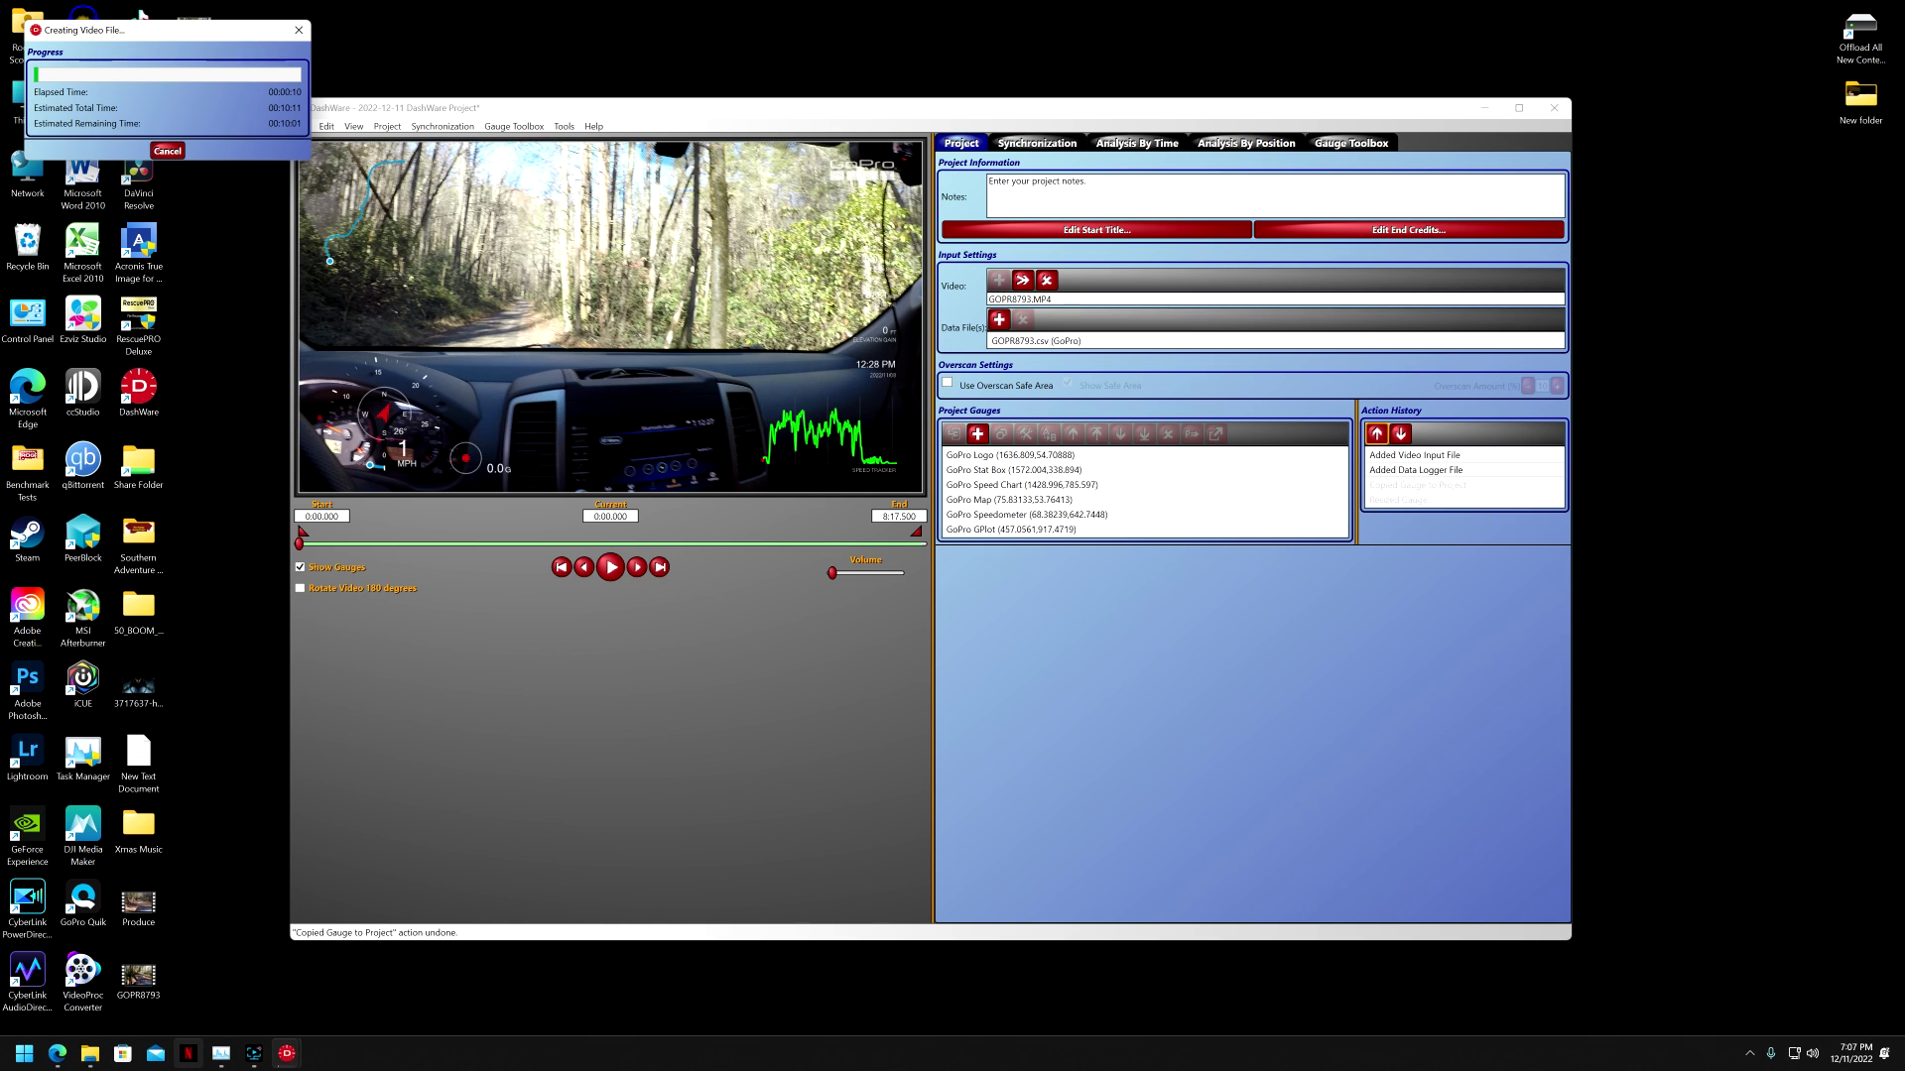
pyautogui.click(221, 1053)
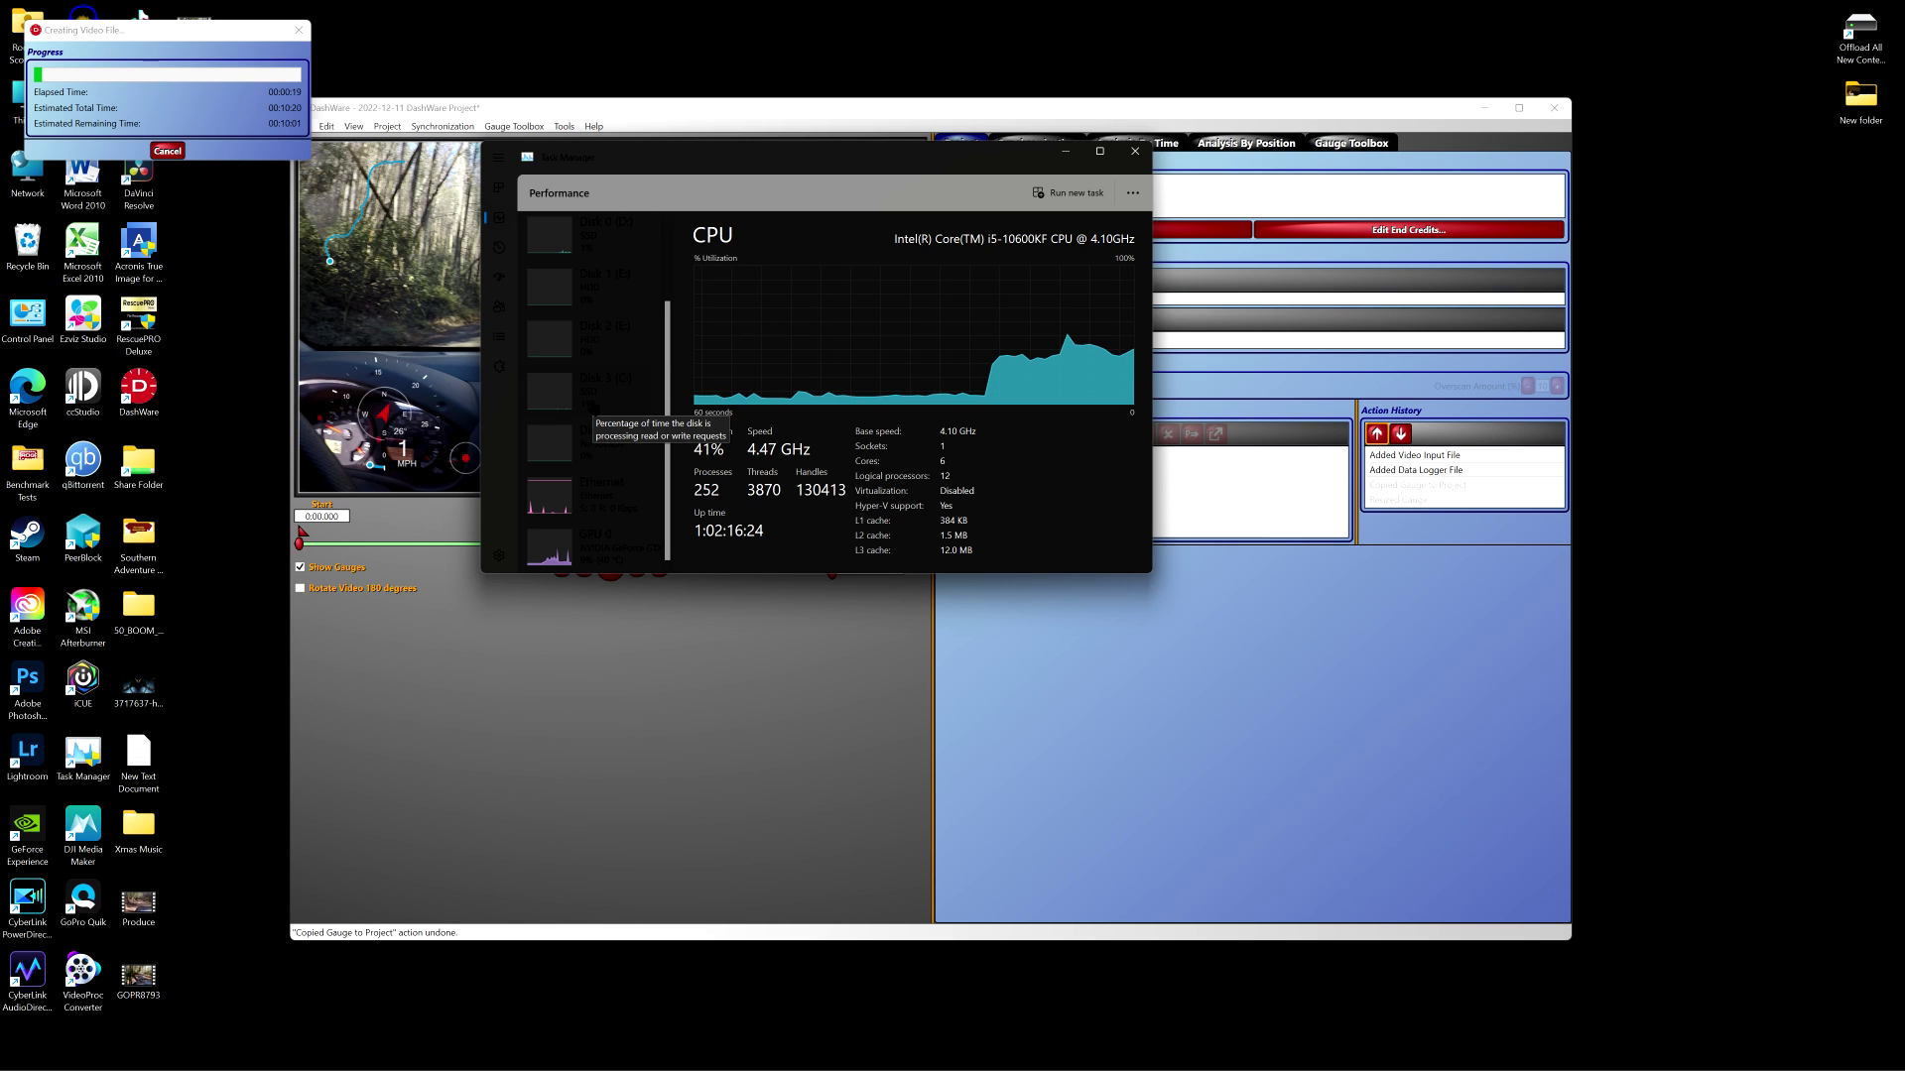
# - Check GPU, Disk 0 (D:) and CPU usage in Task Manager while the render runs
pyautogui.click(603, 552)
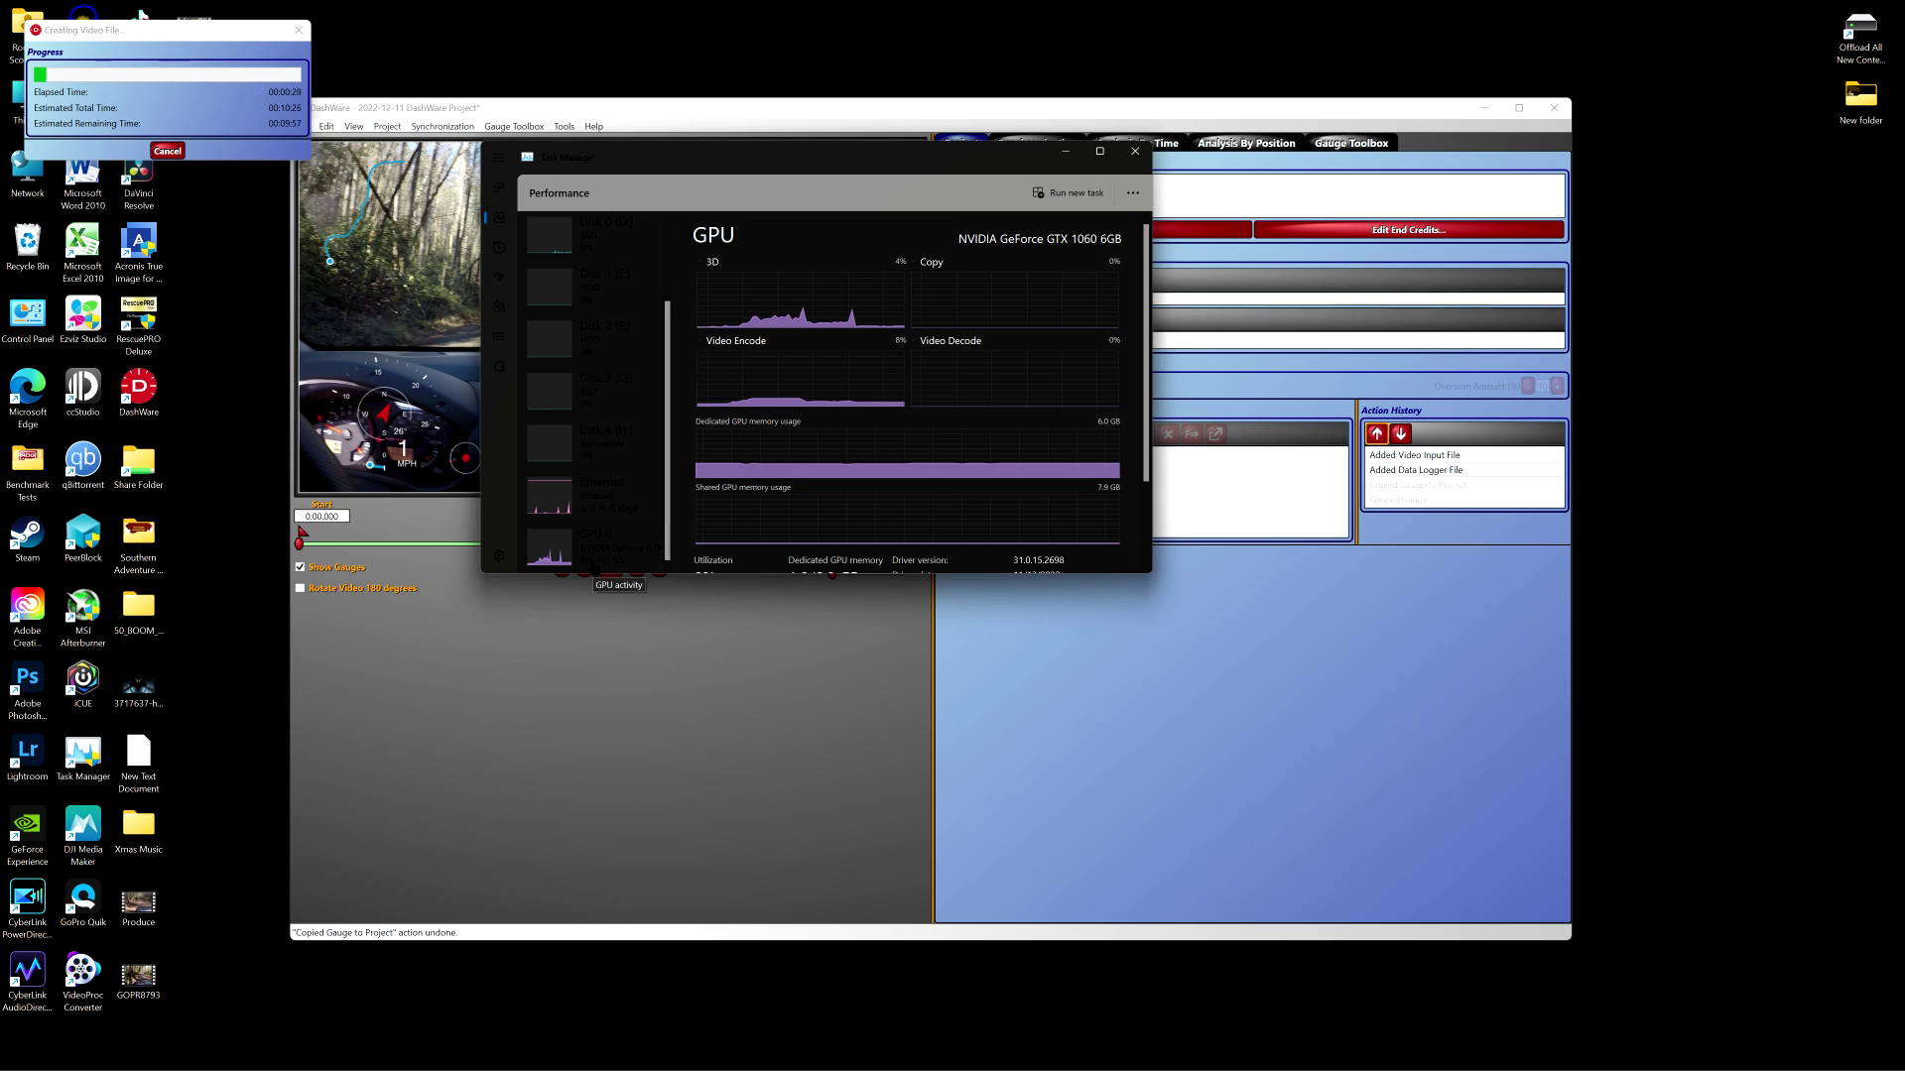
pyautogui.click(588, 236)
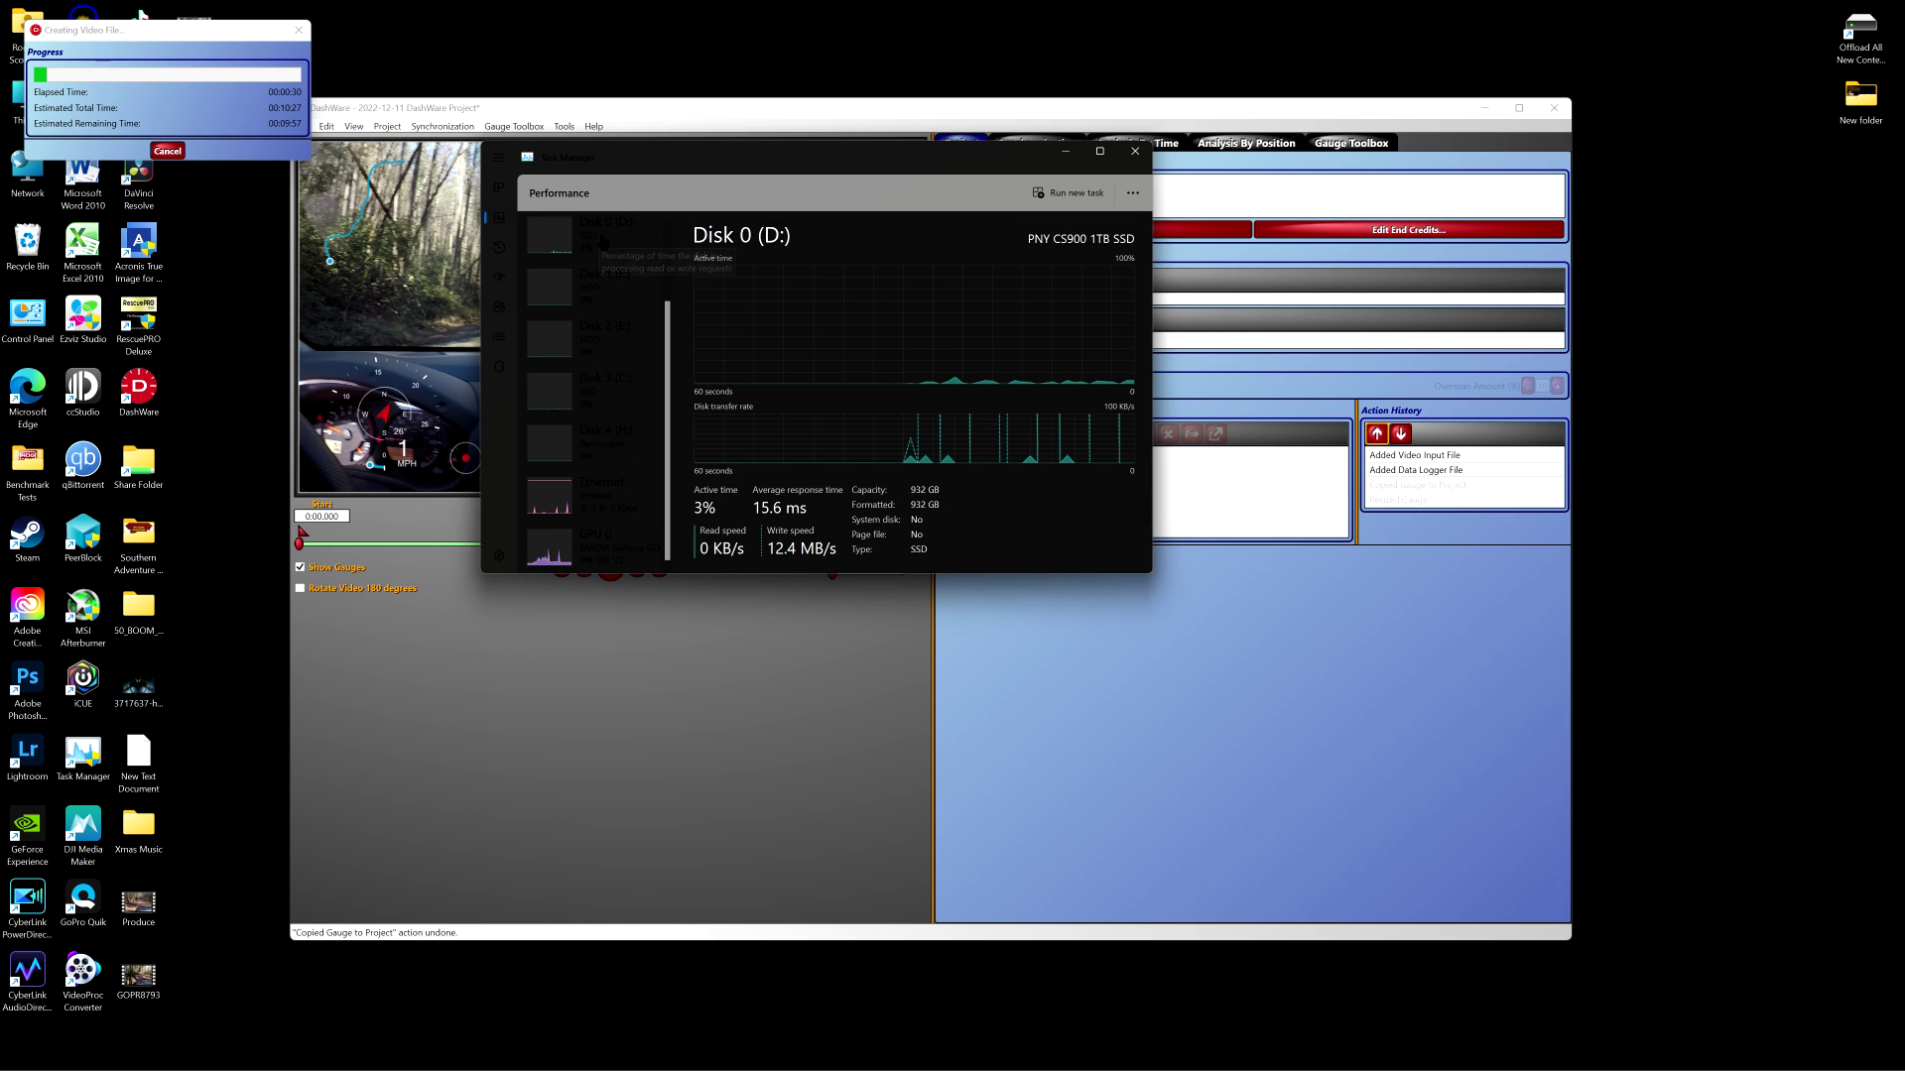
pyautogui.scroll(1, 573, 327)
pyautogui.scroll(2, 574, 327)
pyautogui.click(589, 236)
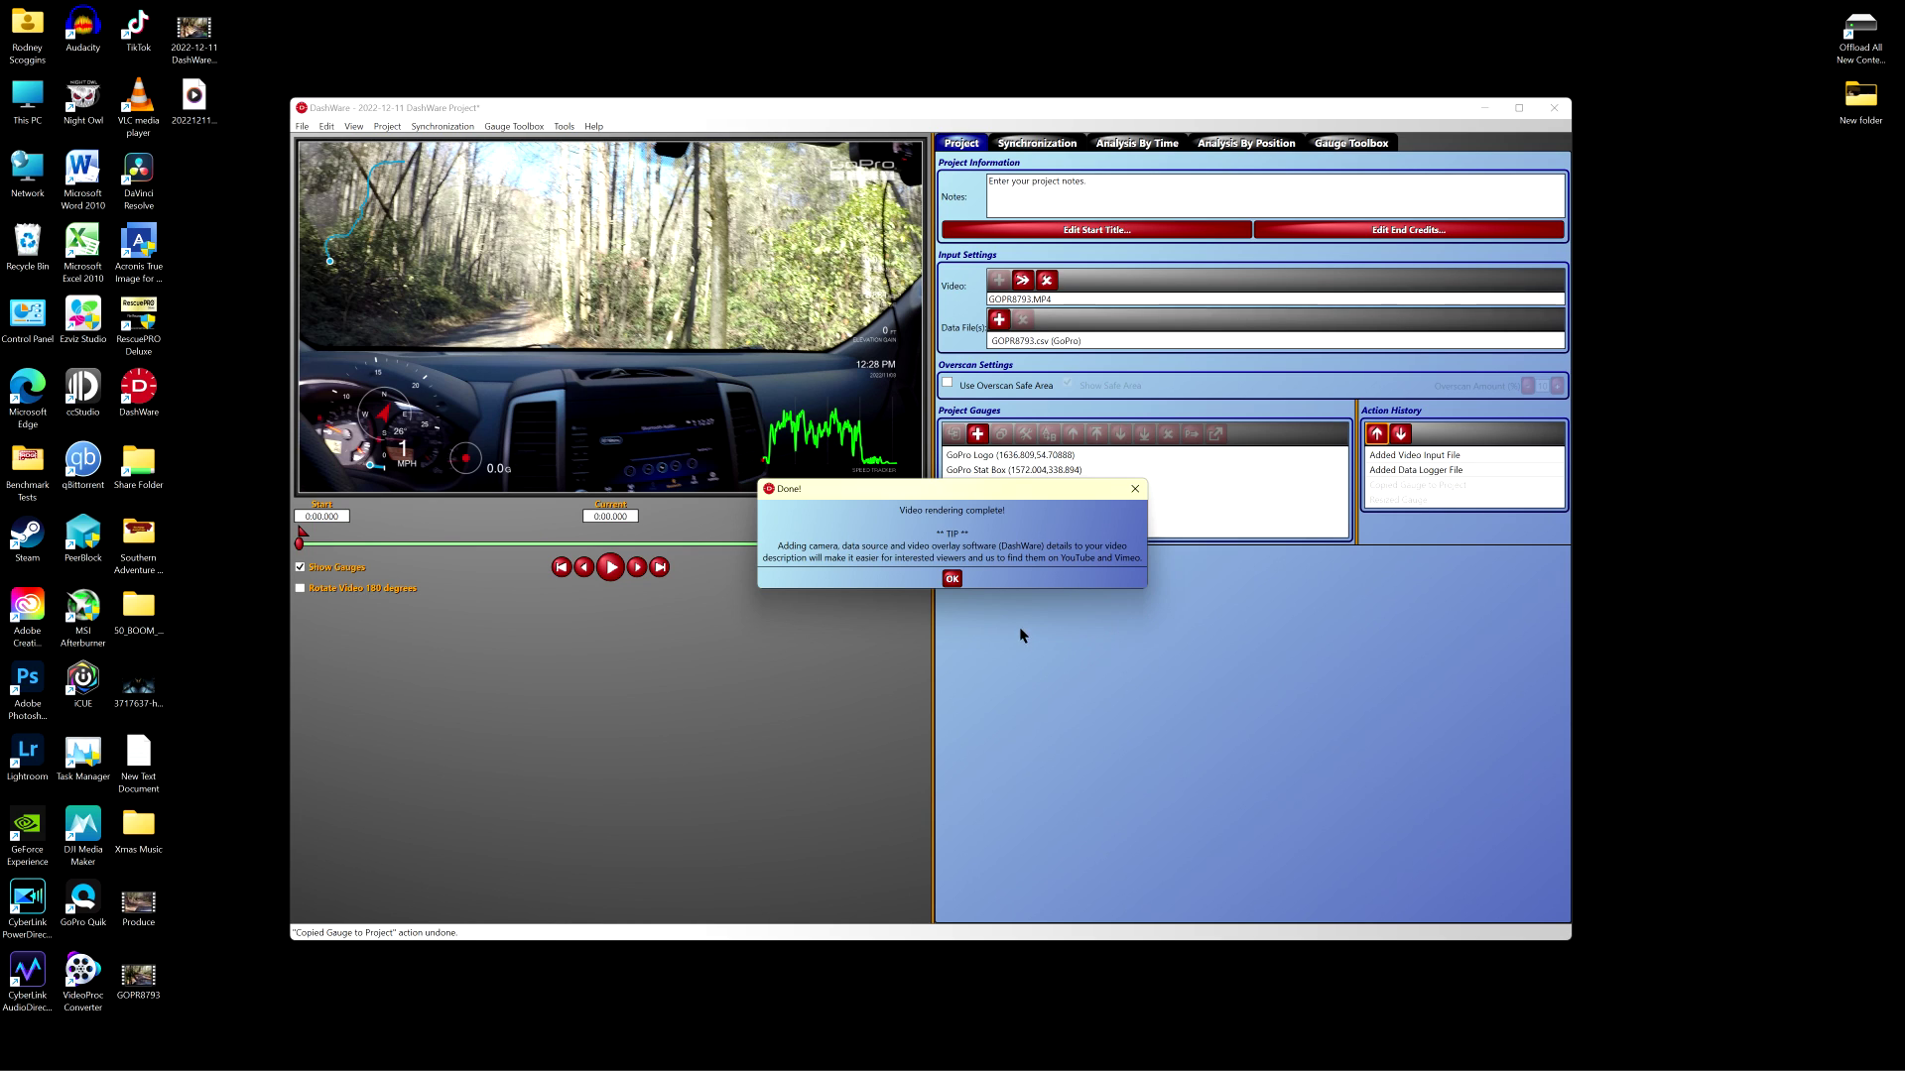
# - Dismiss the 'Video rendering complete!' message with OK
pyautogui.click(952, 578)
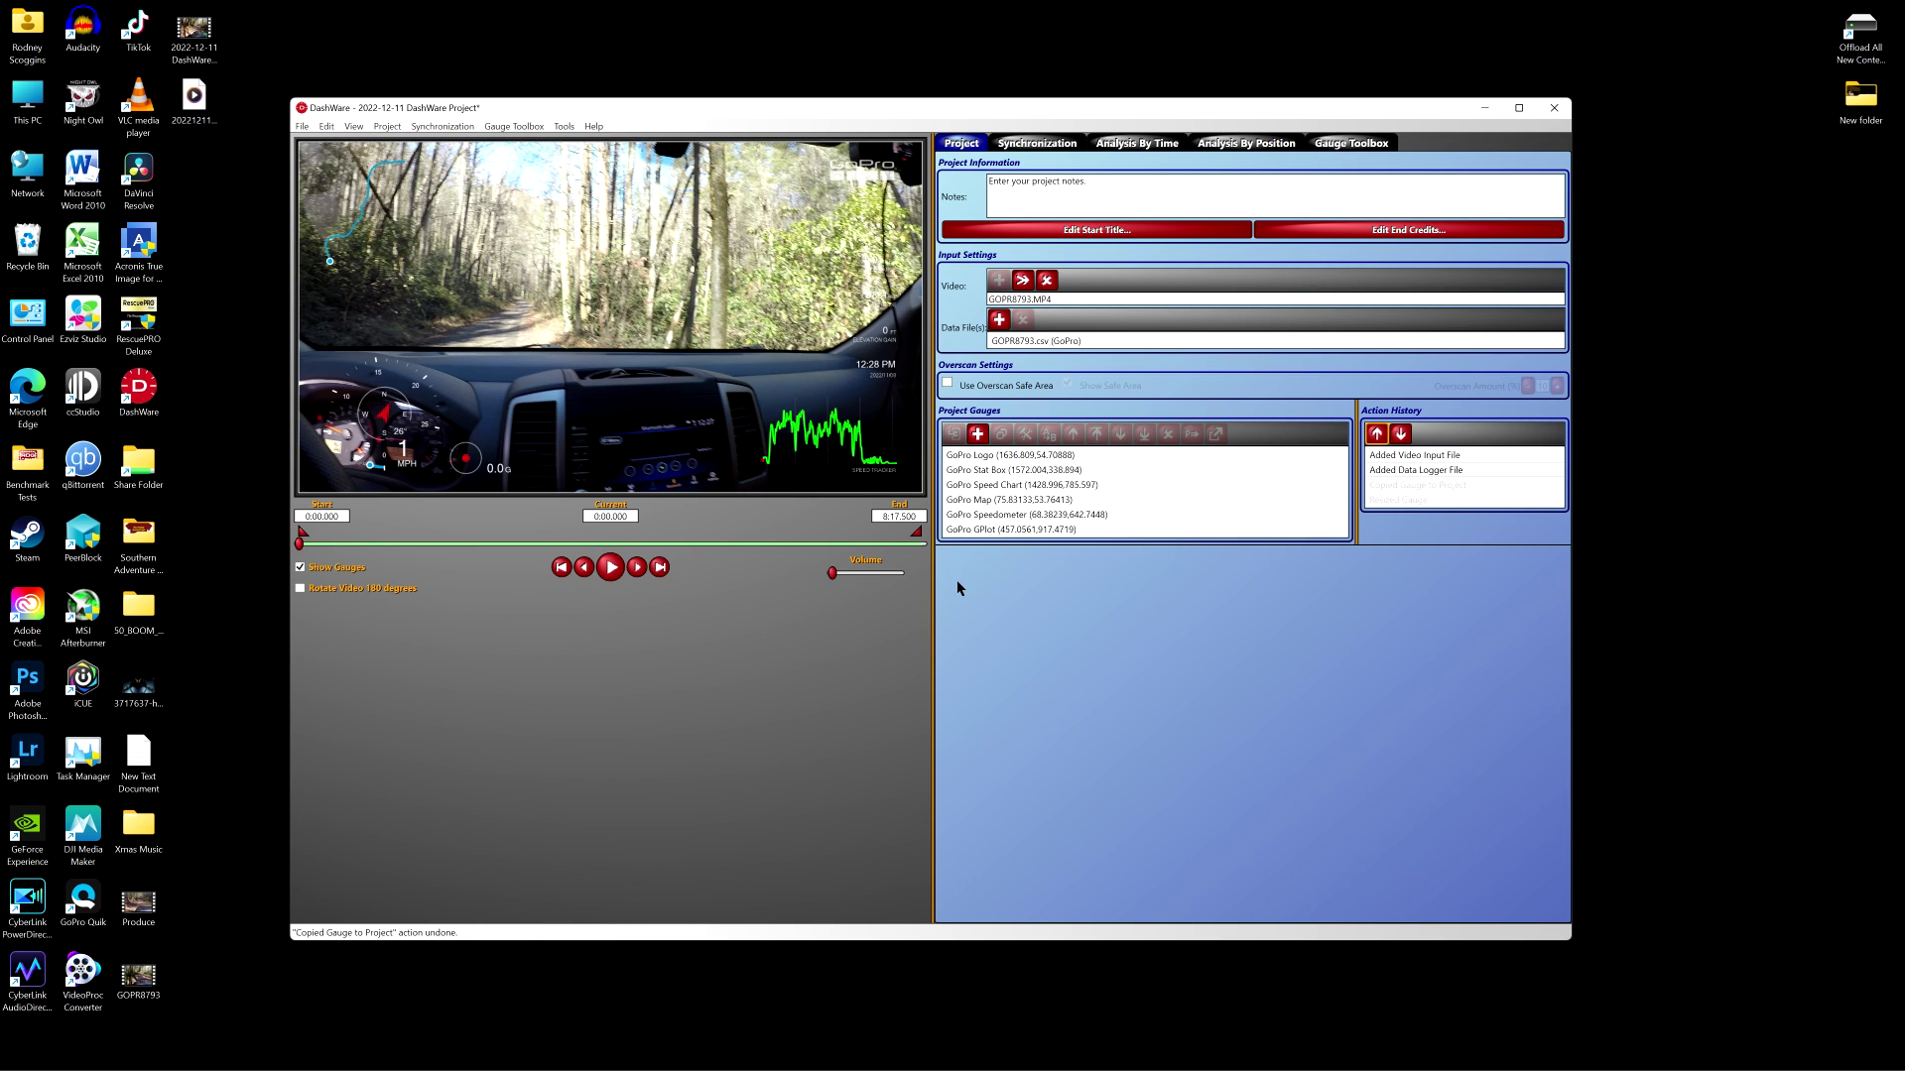